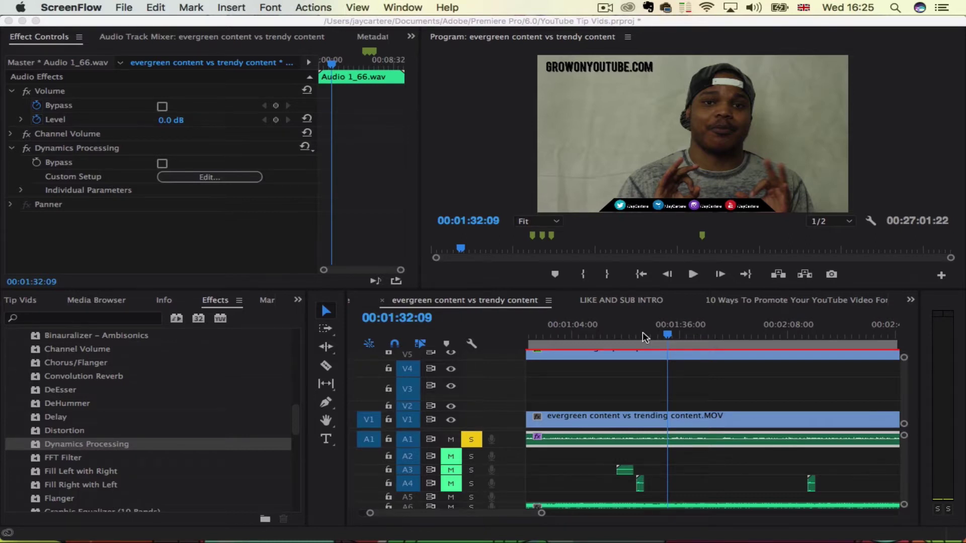
Link the V1 clip 'evergreen content vs trending content.MOV' with its A1 audio.
{"action": "left_click", "coordinate": [547, 519]}
{"action": "left_click", "coordinate": [482, 518]}
{"action": "key", "text": "minus"}
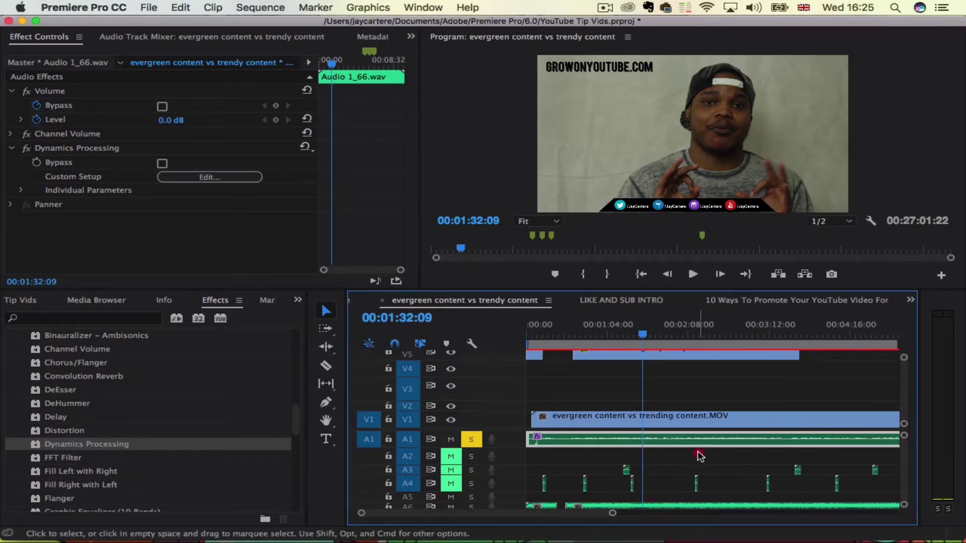
{"action": "left_click", "coordinate": [723, 424]}
{"action": "right_click", "coordinate": [697, 423]}
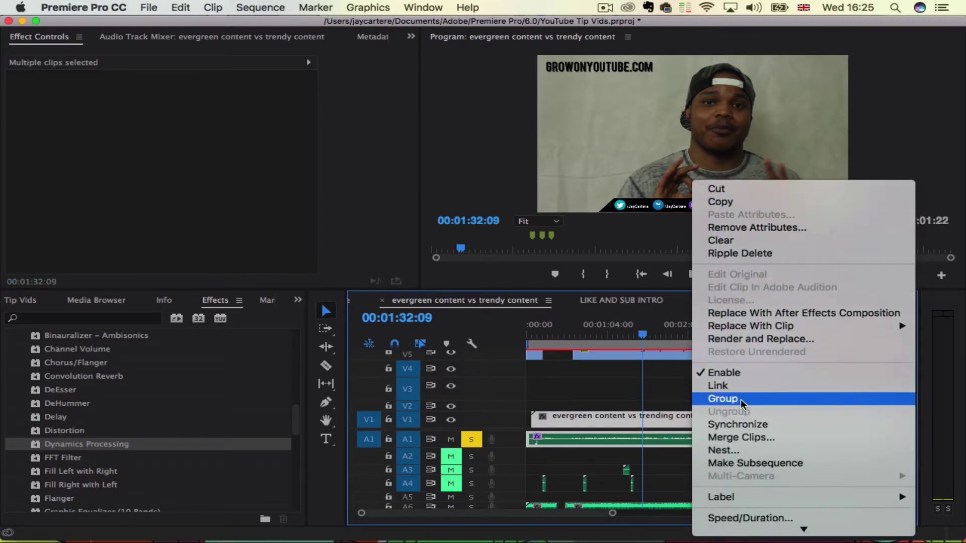
{"action": "left_click", "coordinate": [740, 387]}
{"action": "left_click_drag", "start_coordinate": [612, 513], "coordinate": [539, 517]}
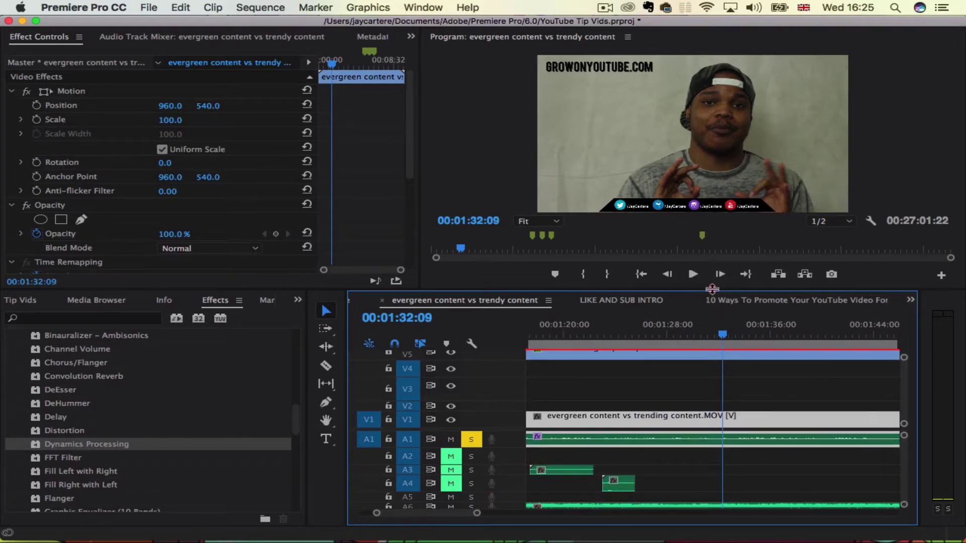
Enlarge the timeline to show all video tracks and play the sequence from 1:17:28.
{"action": "left_click_drag", "start_coordinate": [712, 288], "coordinate": [706, 242]}
{"action": "scroll", "coordinate": [648, 434], "scroll_direction": "up", "scroll_amount": 2}
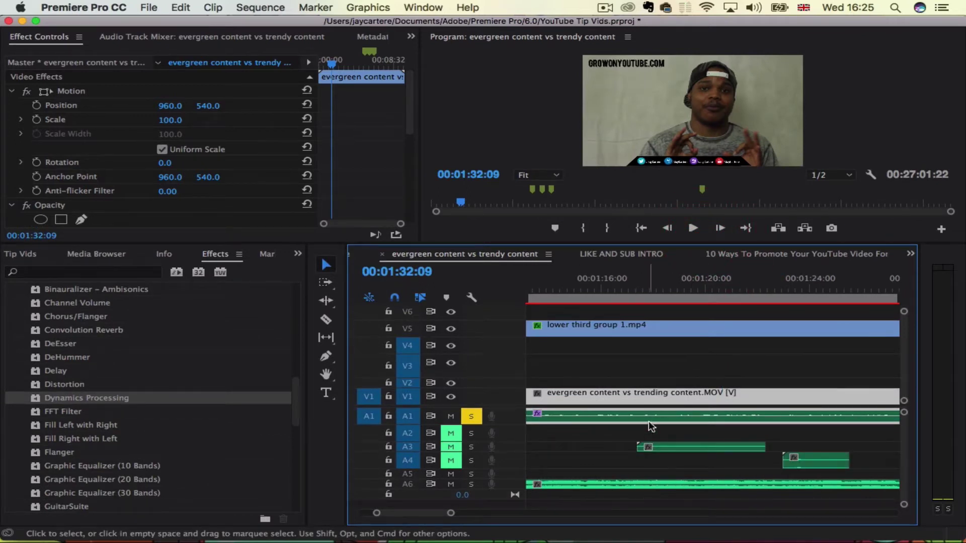
{"action": "left_click", "coordinate": [597, 290]}
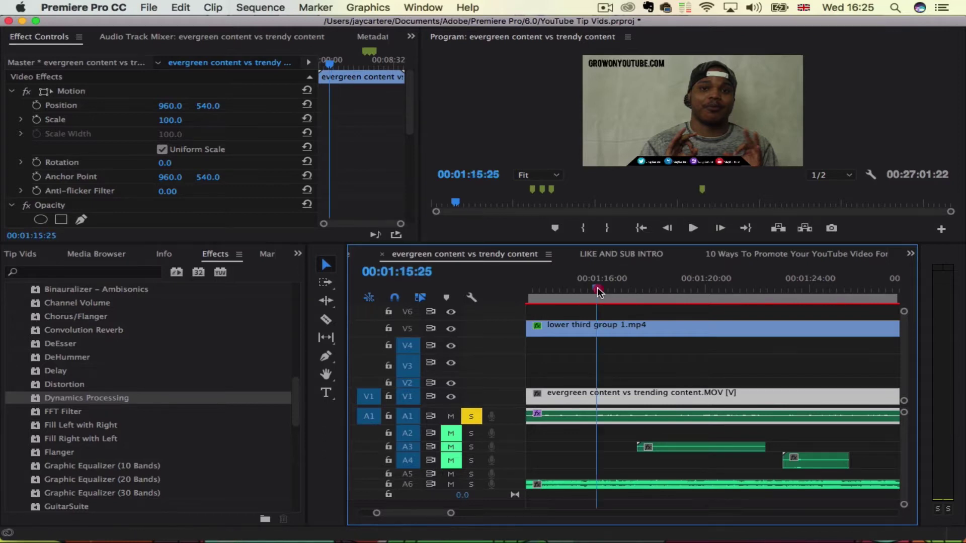
{"action": "left_click", "coordinate": [651, 291]}
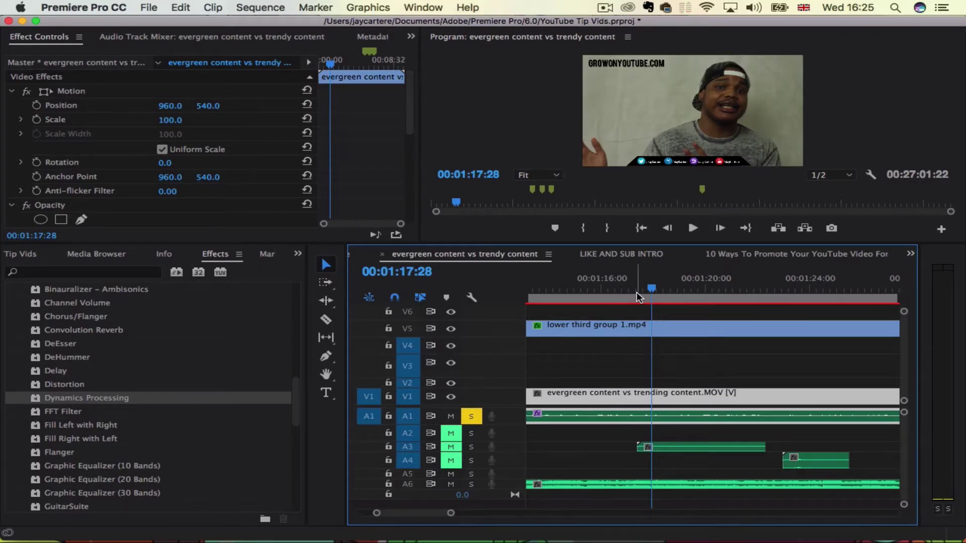
{"action": "key", "text": "space"}
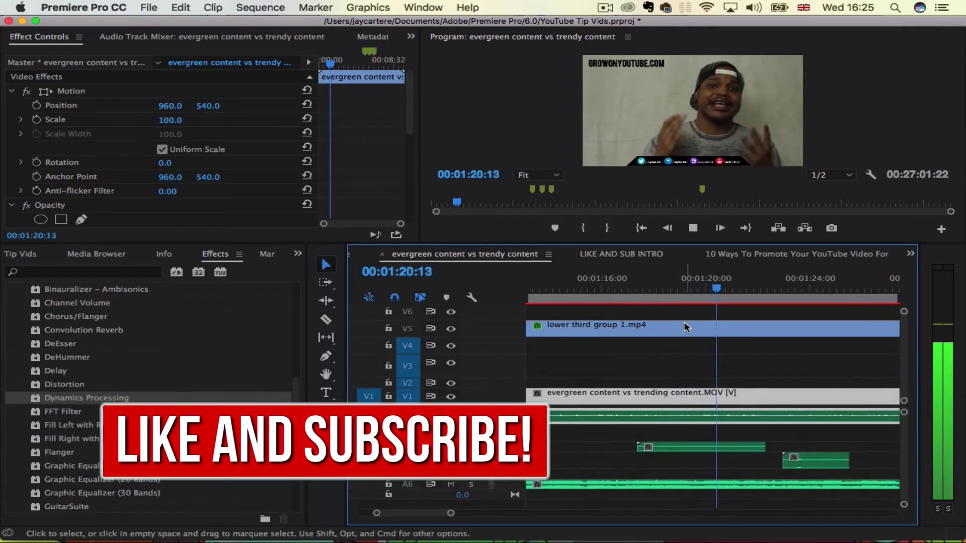
{"action": "key", "text": "space"}
Review playback around 1:07–1:21, then park the playhead at 1:39:13.
{"action": "key", "text": "space"}
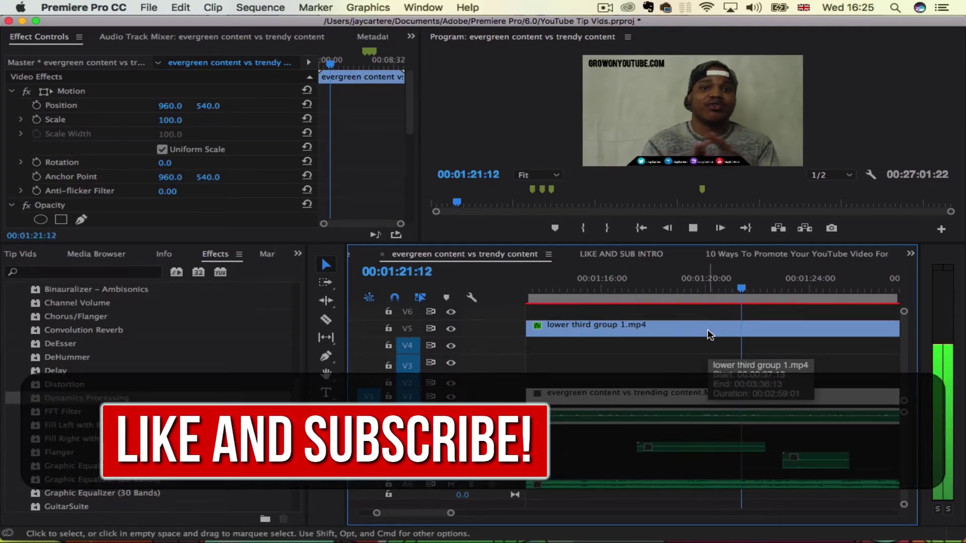
{"action": "key", "text": "space"}
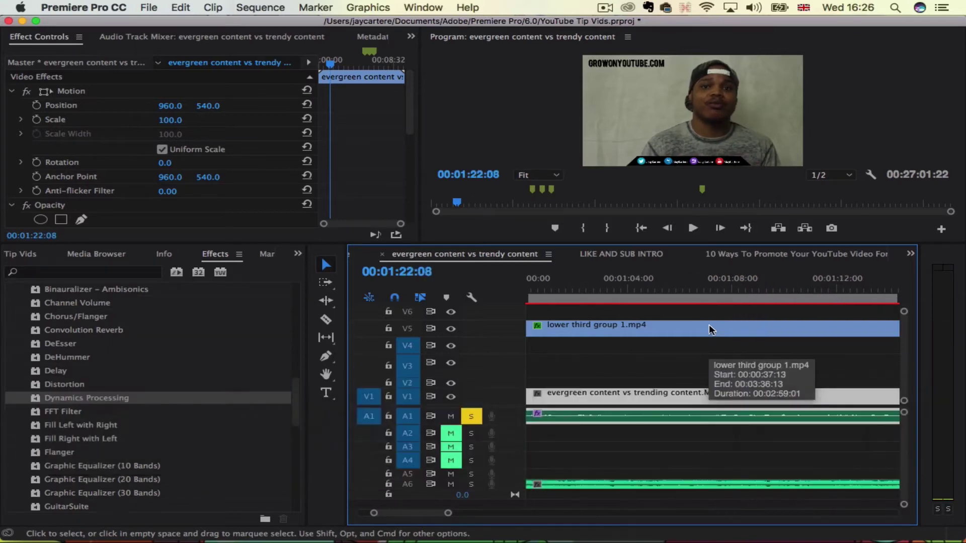
{"action": "left_click", "coordinate": [710, 288]}
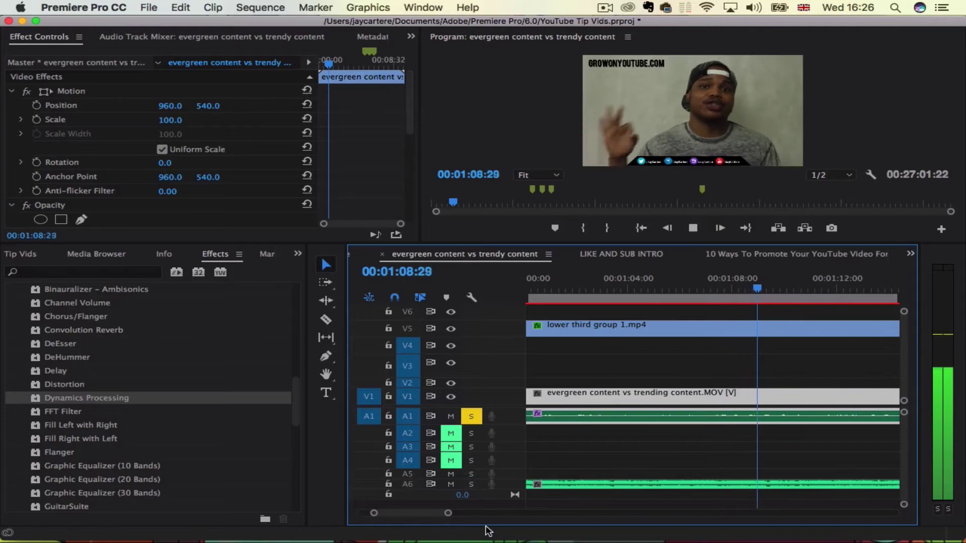
{"action": "left_click_drag", "start_coordinate": [448, 513], "coordinate": [493, 513]}
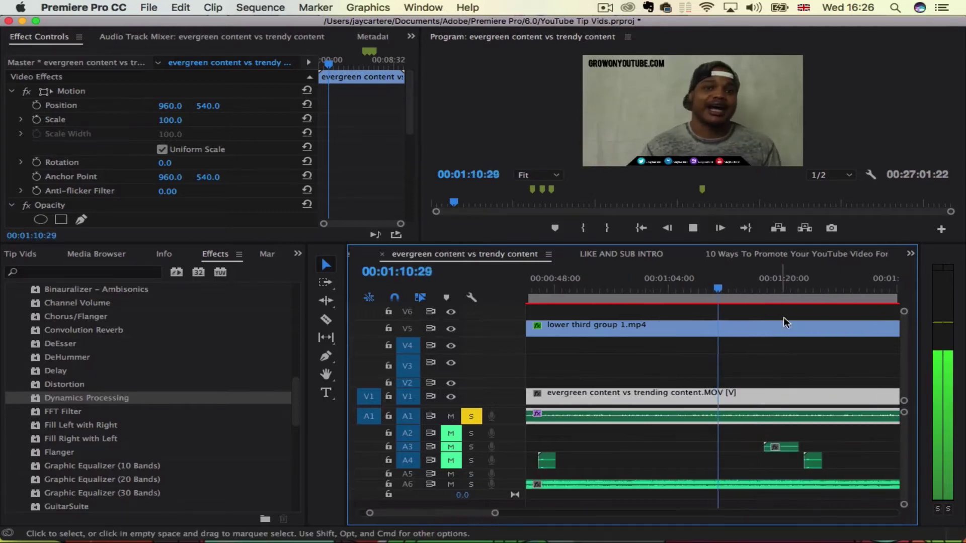
{"action": "left_click", "coordinate": [789, 290]}
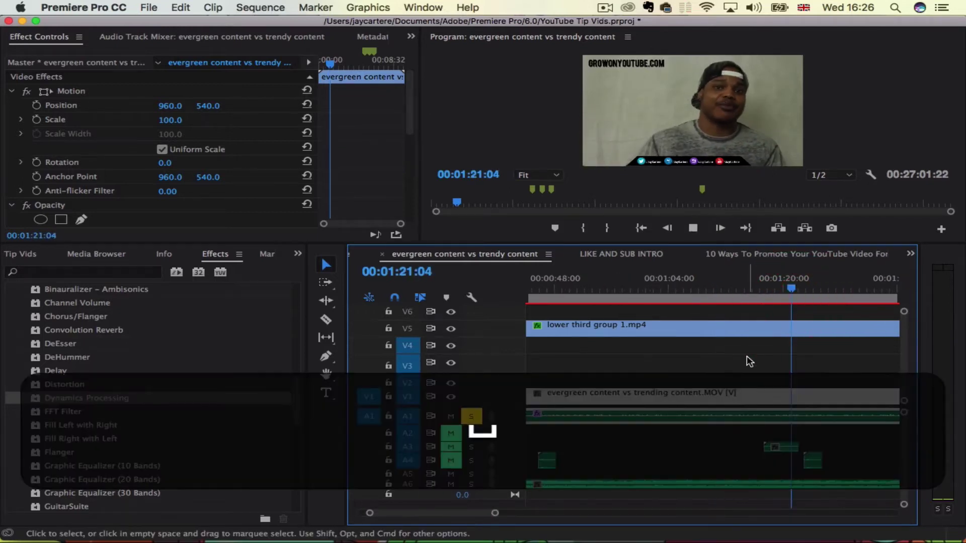
{"action": "scroll", "coordinate": [750, 361], "scroll_direction": "right", "scroll_amount": 5}
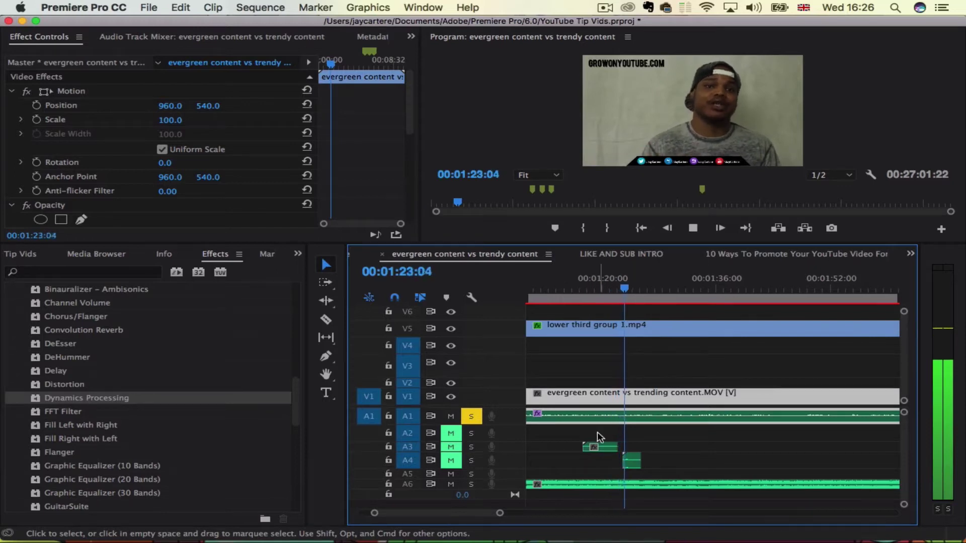
{"action": "left_click_drag", "start_coordinate": [502, 516], "coordinate": [473, 513]}
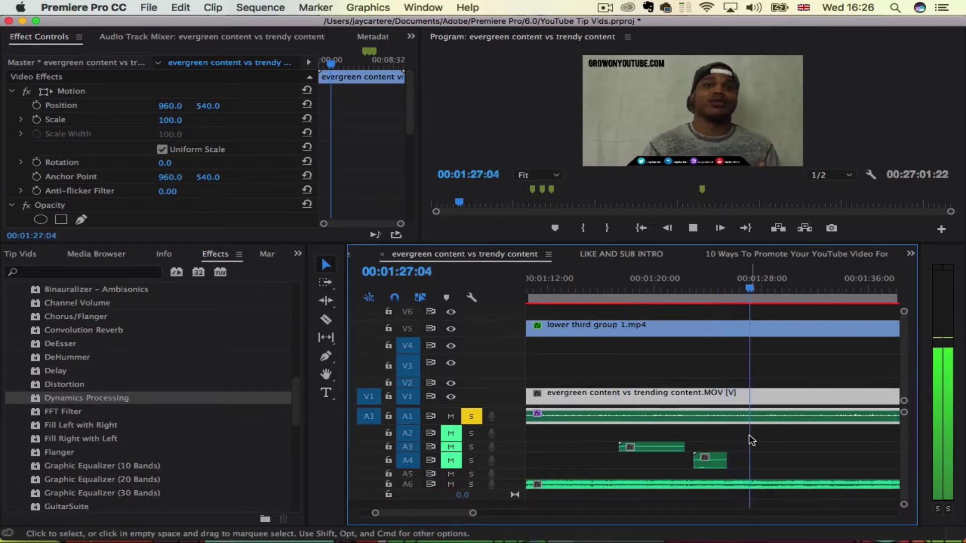
{"action": "scroll", "coordinate": [751, 440], "scroll_direction": "right", "scroll_amount": 2}
{"action": "scroll", "coordinate": [751, 440], "scroll_direction": "right", "scroll_amount": 1}
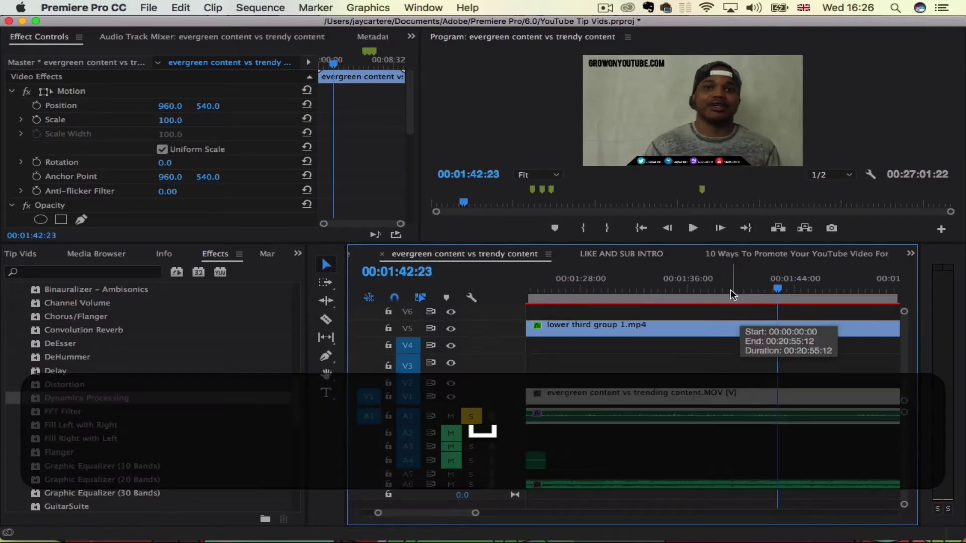
{"action": "left_click_drag", "start_coordinate": [729, 288], "coordinate": [733, 288]}
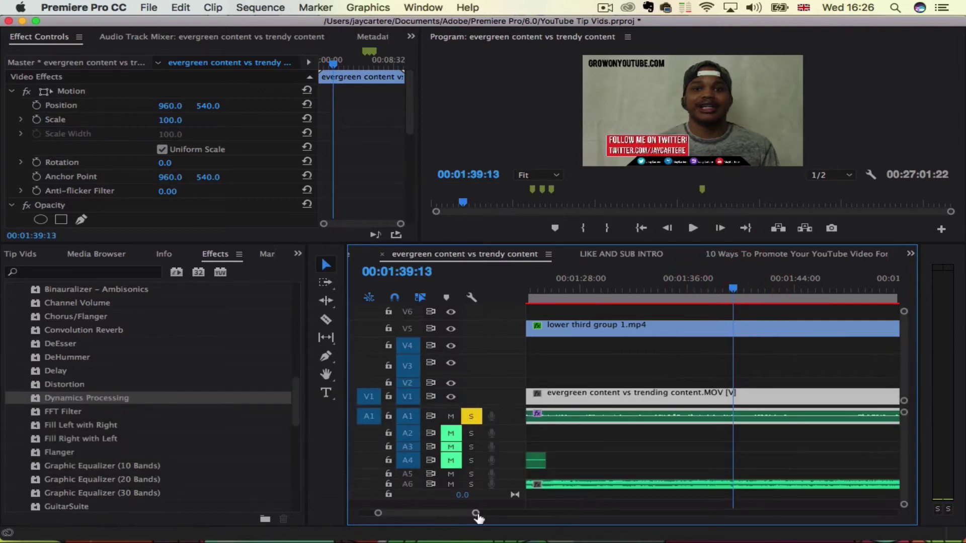
Play to the flub and split the talking-head clip where it ends, at 1:40:29.
{"action": "left_click_drag", "start_coordinate": [476, 513], "coordinate": [457, 516]}
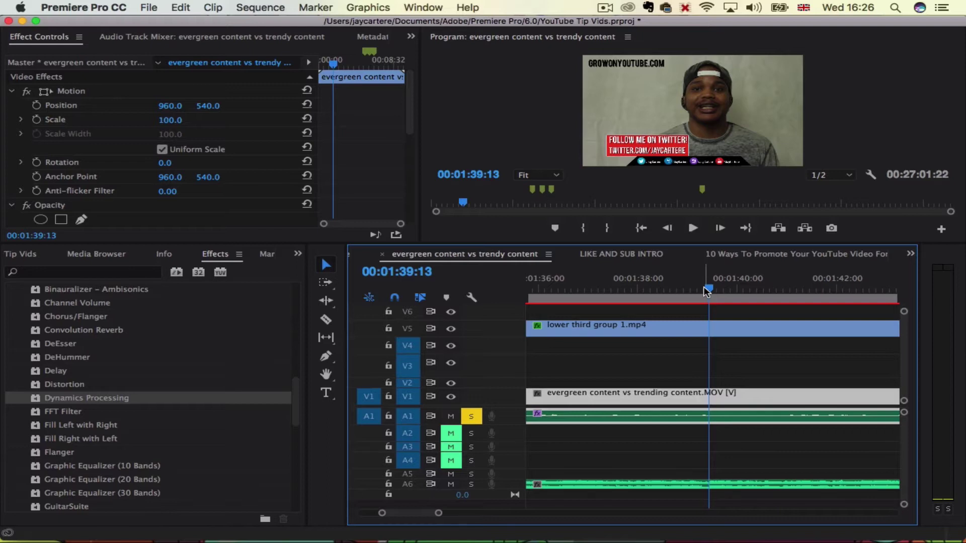
{"action": "key", "text": "space"}
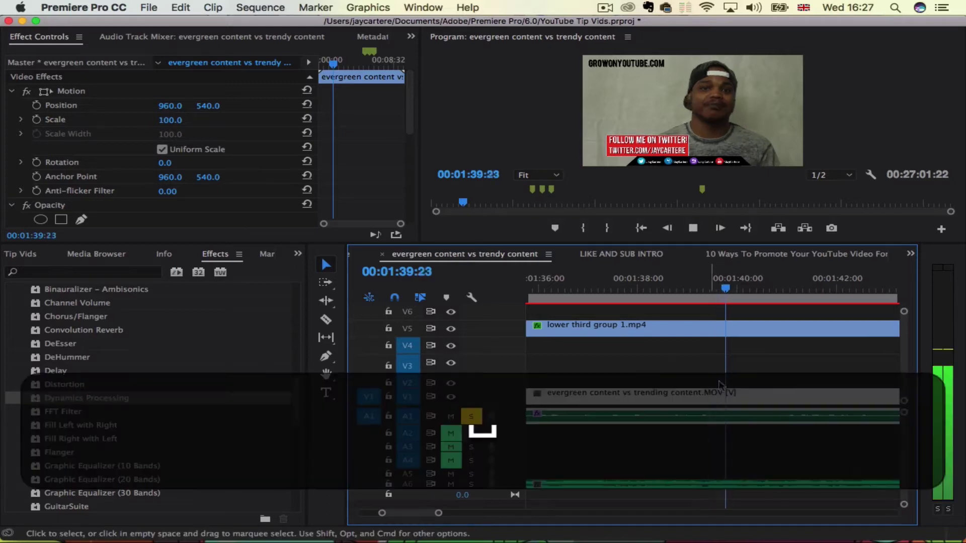
{"action": "key", "text": "space"}
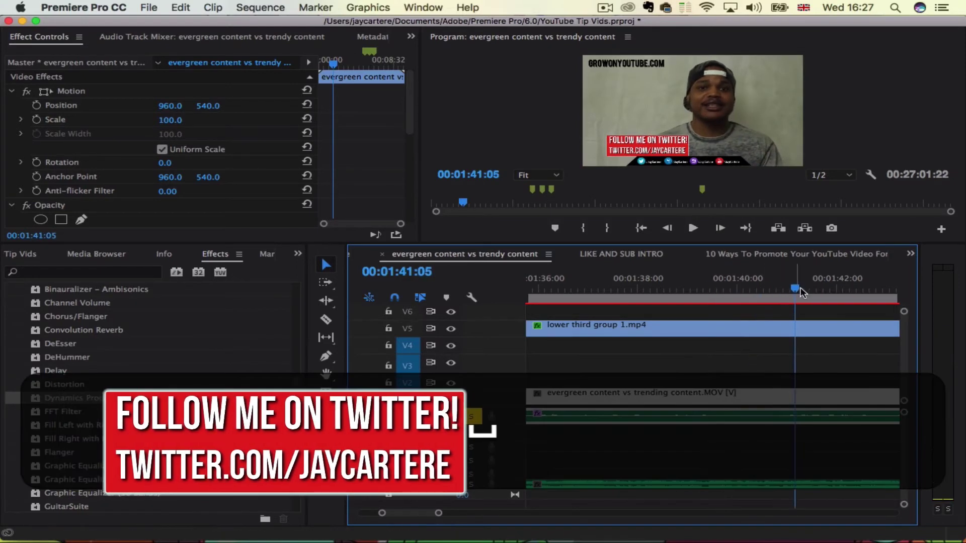
{"action": "left_click_drag", "start_coordinate": [800, 289], "coordinate": [789, 289]}
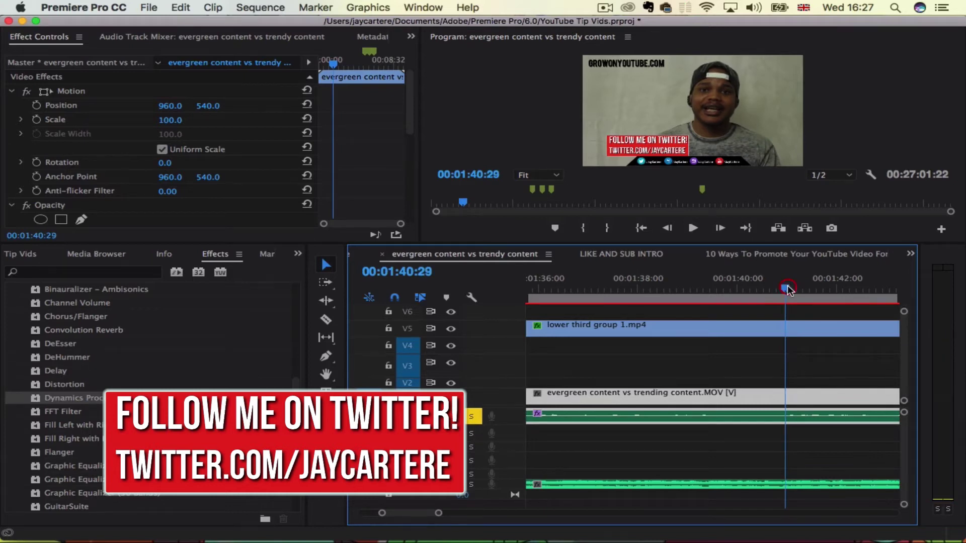
{"action": "key", "text": "super+k"}
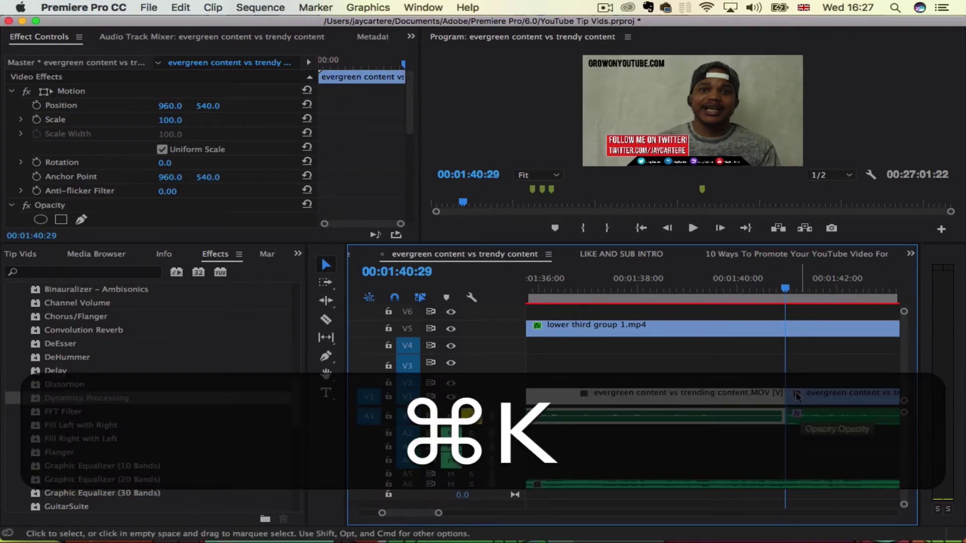
Replay from about 1:36 to locate the flub's start near 1:38:15.
{"action": "left_click_drag", "start_coordinate": [754, 290], "coordinate": [642, 293]}
{"action": "key", "text": "space"}
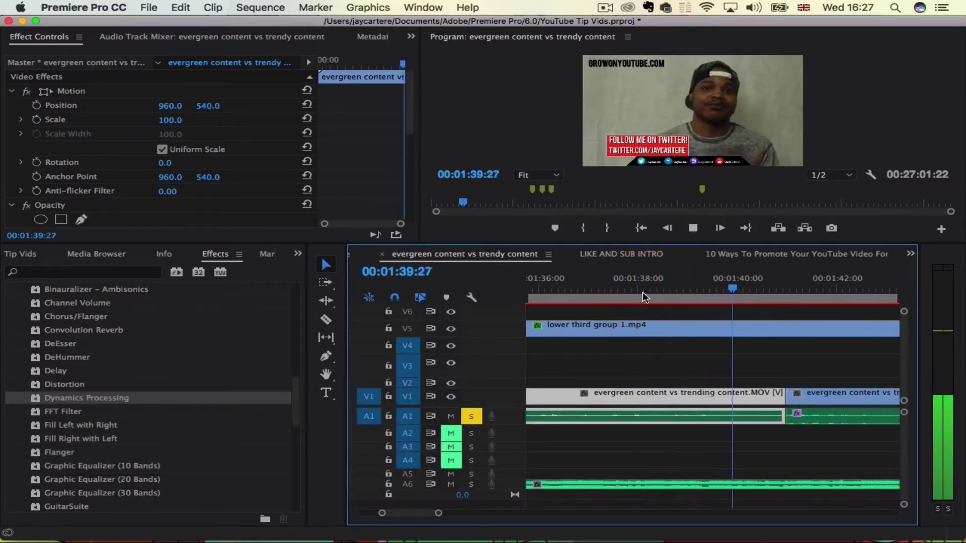
{"action": "key", "text": "space"}
{"action": "left_click", "coordinate": [608, 290]}
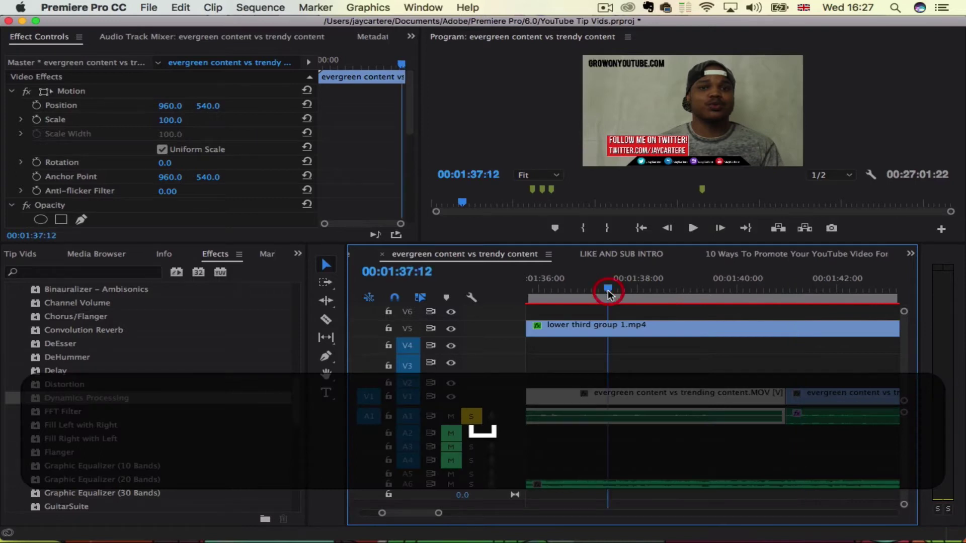
{"action": "key", "text": "space"}
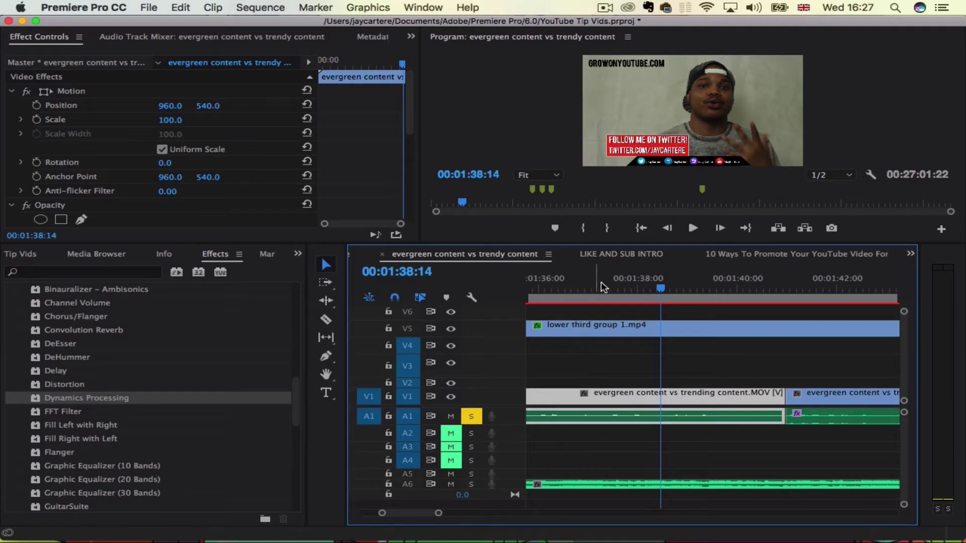
{"action": "left_click_drag", "start_coordinate": [596, 288], "coordinate": [551, 288]}
{"action": "key", "text": "space"}
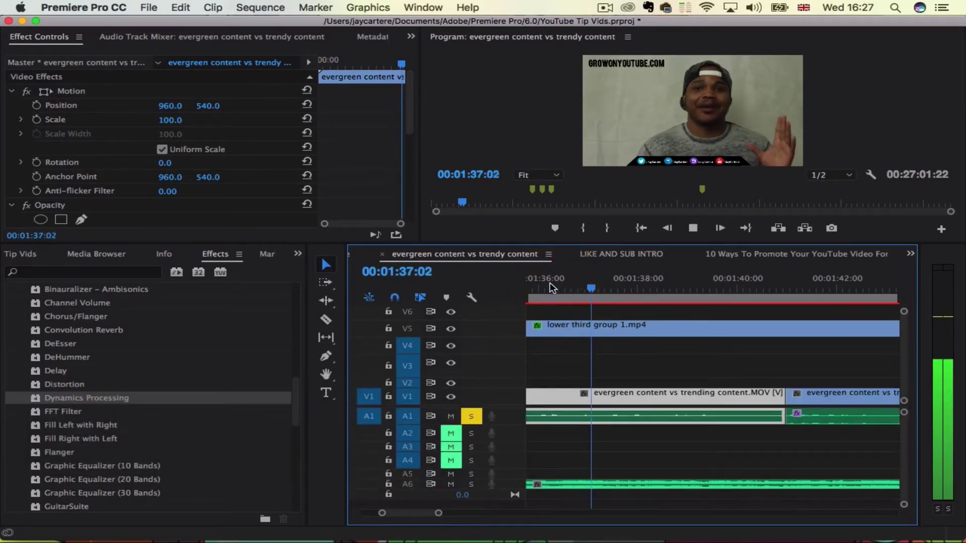
{"action": "key", "text": "space"}
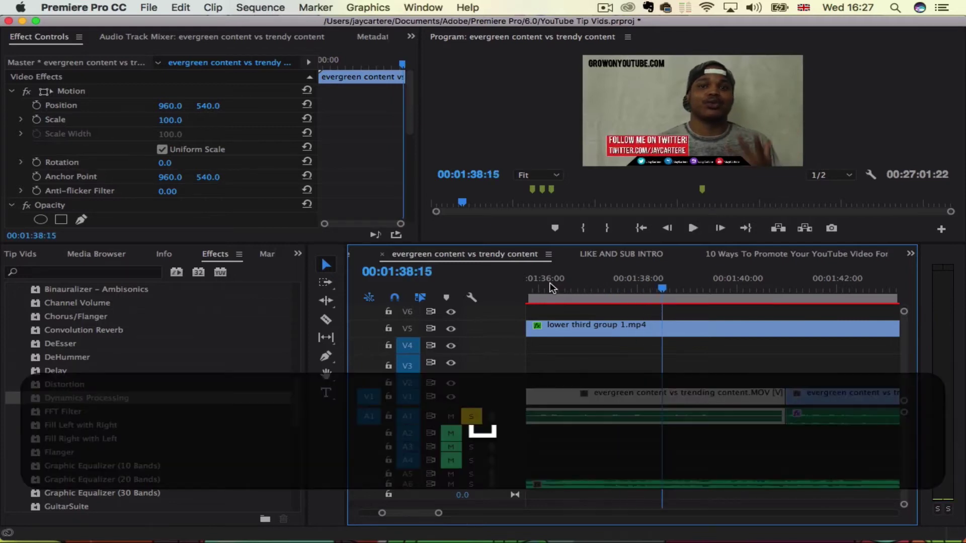
Fine-tune the playhead frame by frame, split at 1:38:15, and select the flubbed piece.
{"action": "key", "text": "space"}
{"action": "key", "text": "Left"}
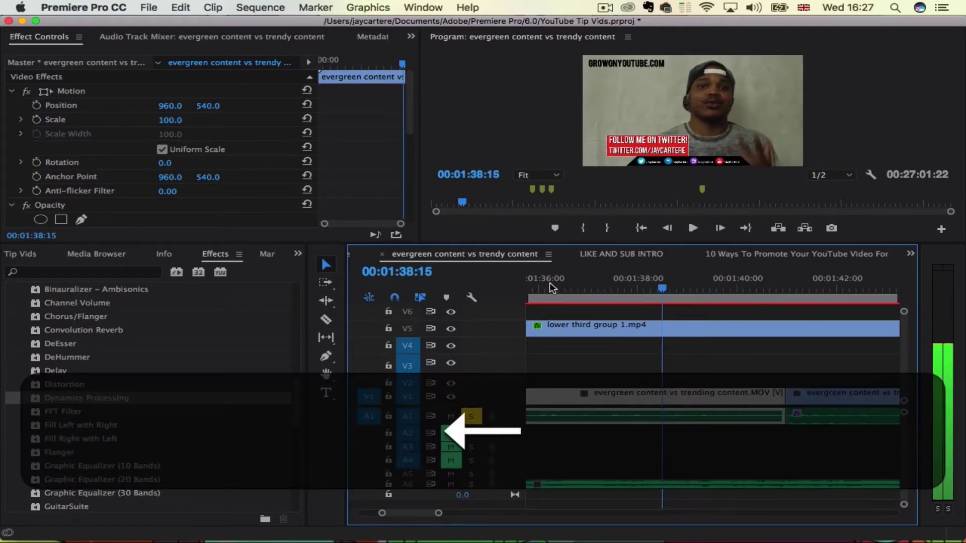
{"action": "key", "text": "Right"}
{"action": "key", "text": "Left"}
{"action": "key", "text": "Left"}
{"action": "key", "text": "Right"}
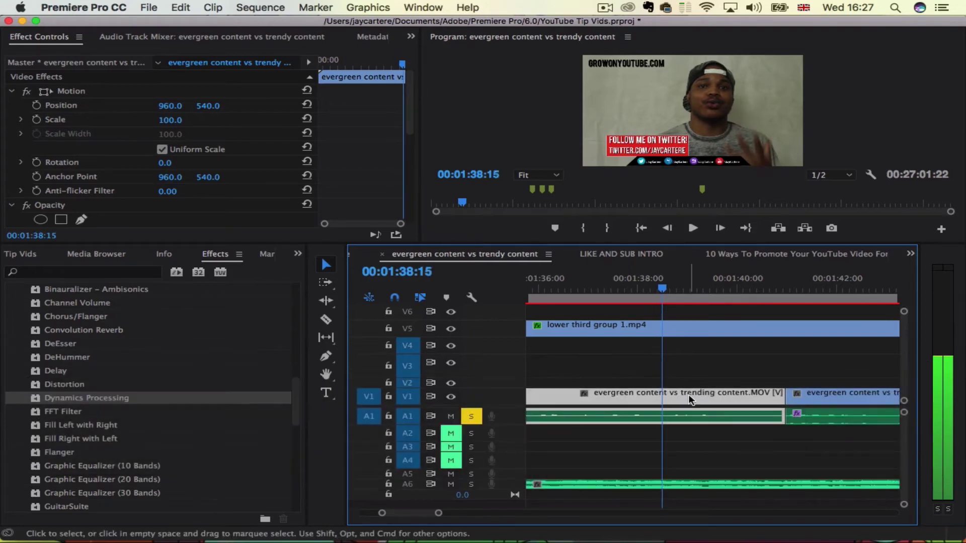
{"action": "key", "text": "super+k"}
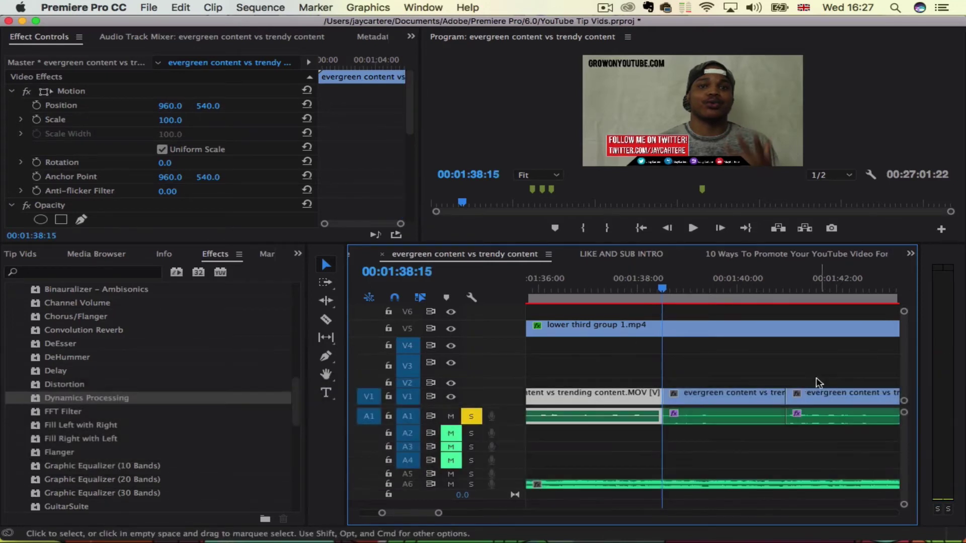
{"action": "left_click", "coordinate": [744, 391]}
Delete the flubbed piece and play across the resulting gap from 1:40:26.
{"action": "key", "text": "BackSpace"}
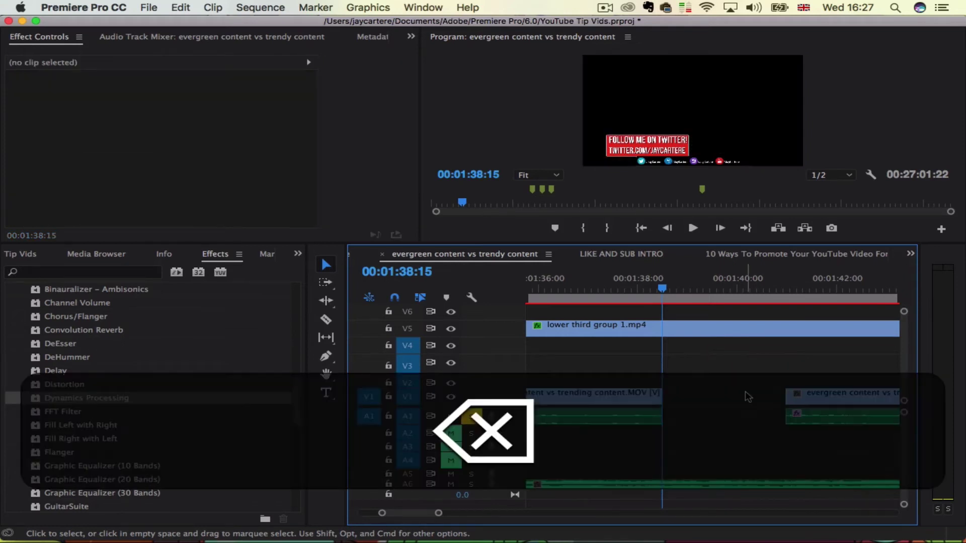
{"action": "left_click_drag", "start_coordinate": [777, 288], "coordinate": [780, 288]}
{"action": "key", "text": "space"}
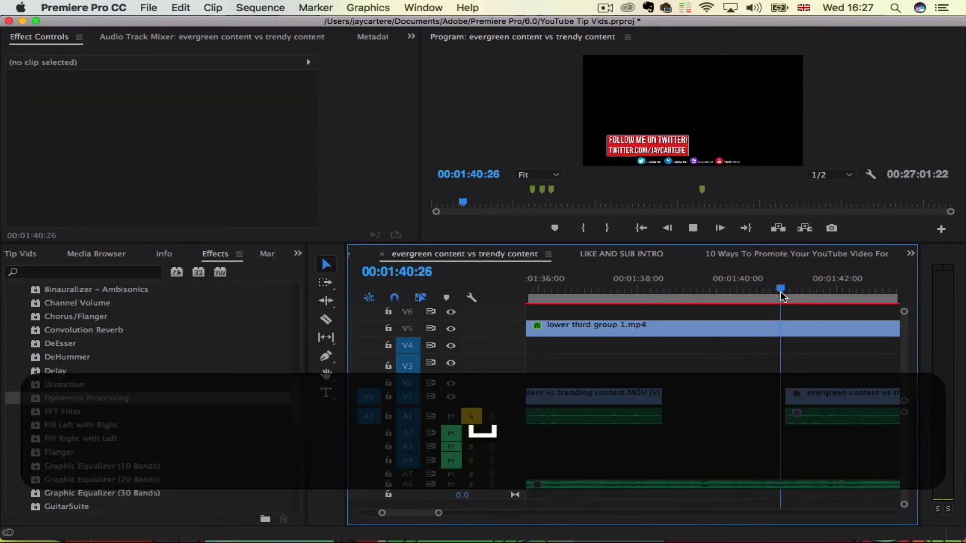
{"action": "key", "text": "space"}
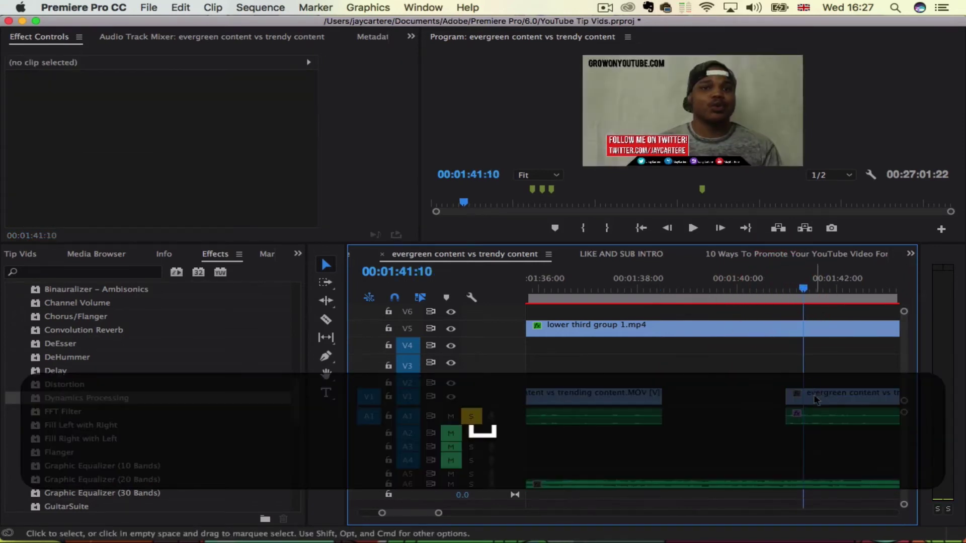
Slide the next clip left to close the gap, then replay the join from 01:37:13.
{"action": "left_click_drag", "start_coordinate": [816, 400], "coordinate": [692, 397]}
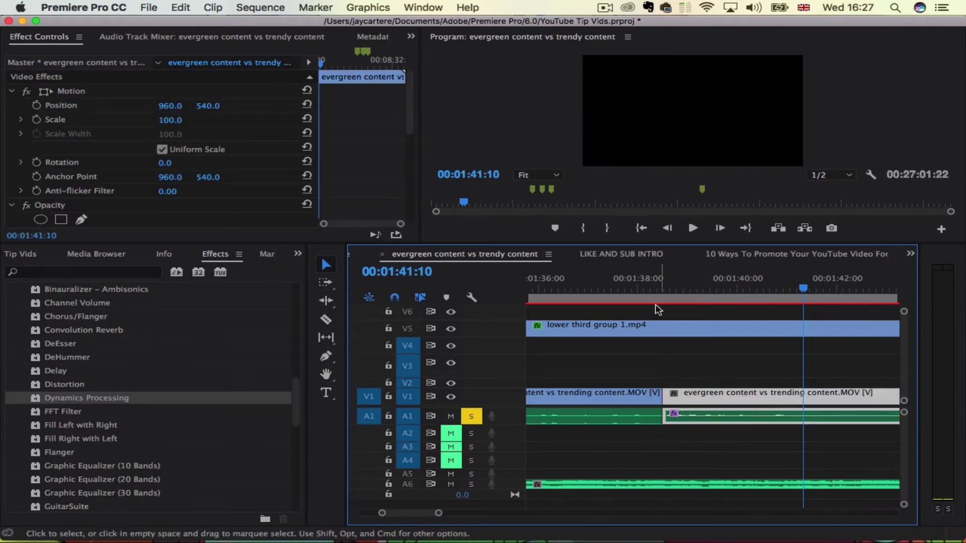
{"action": "left_click", "coordinate": [647, 283]}
{"action": "key", "text": "space"}
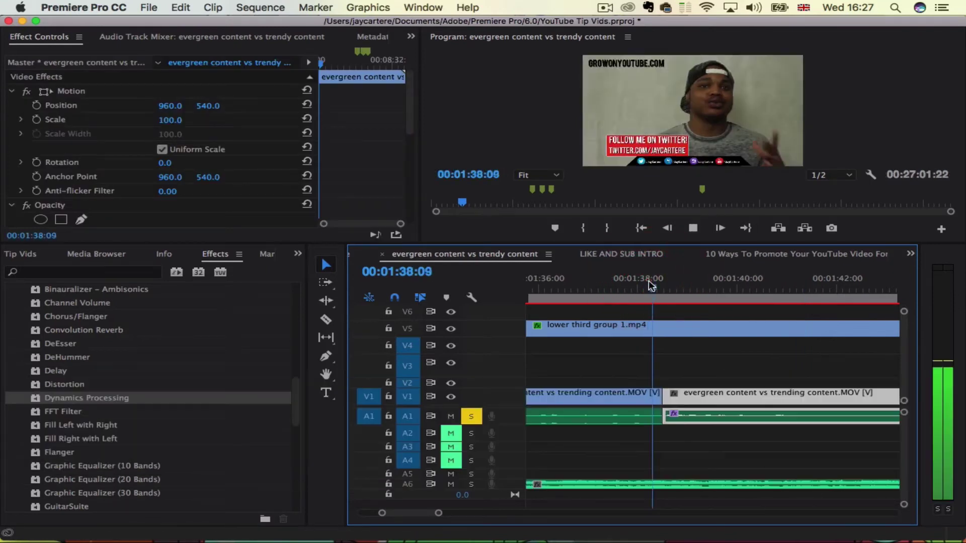
{"action": "key", "text": "space"}
{"action": "left_click", "coordinate": [610, 285]}
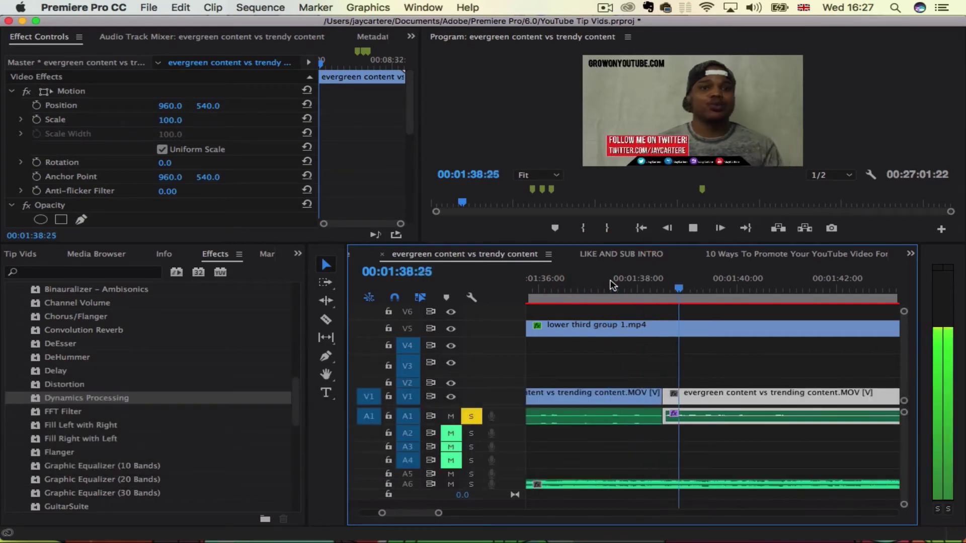
{"action": "key", "text": "space"}
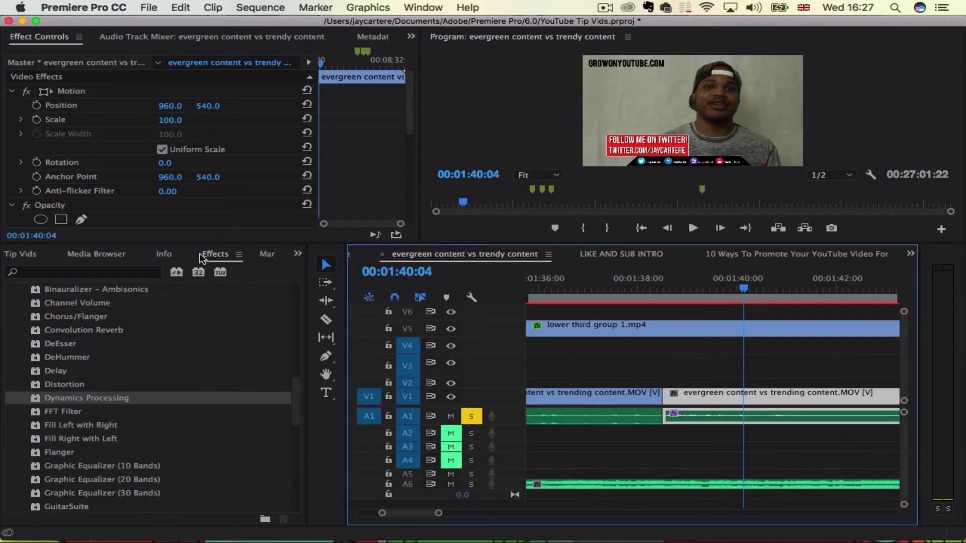
{"action": "scroll", "coordinate": [187, 381], "scroll_direction": "up", "scroll_amount": 10}
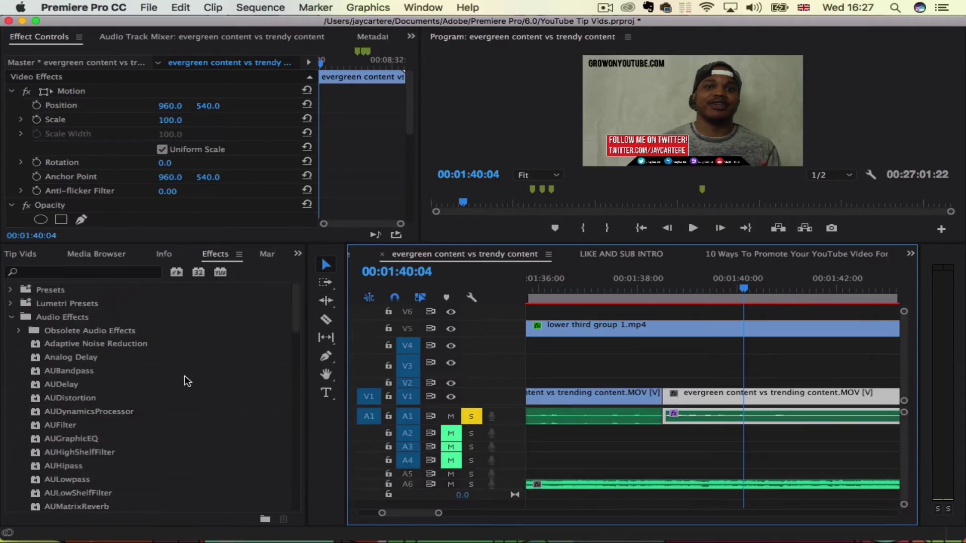
Apply the Audio Transitions > Crossfade > Constant Gain transition to the A1 cut.
{"action": "left_click", "coordinate": [11, 316]}
{"action": "left_click", "coordinate": [11, 358]}
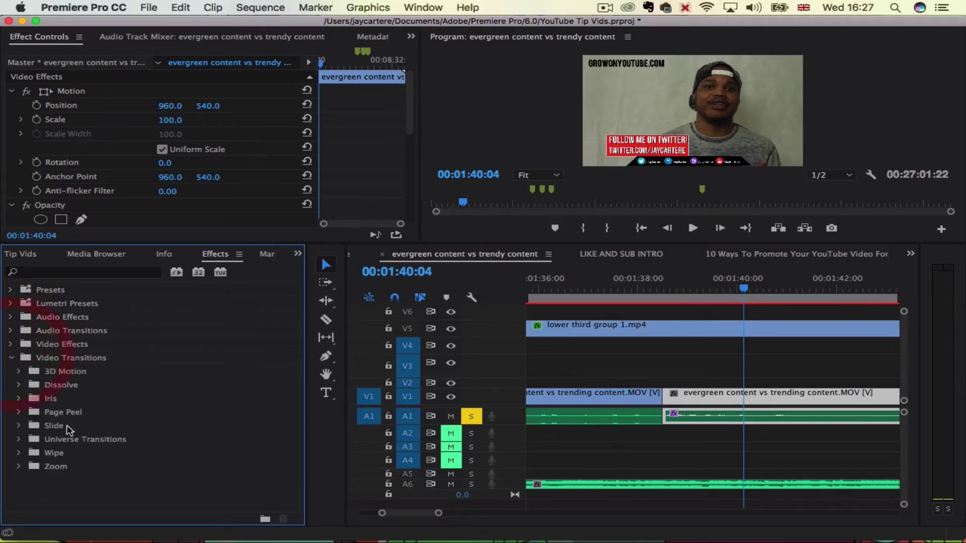
{"action": "left_click", "coordinate": [11, 359]}
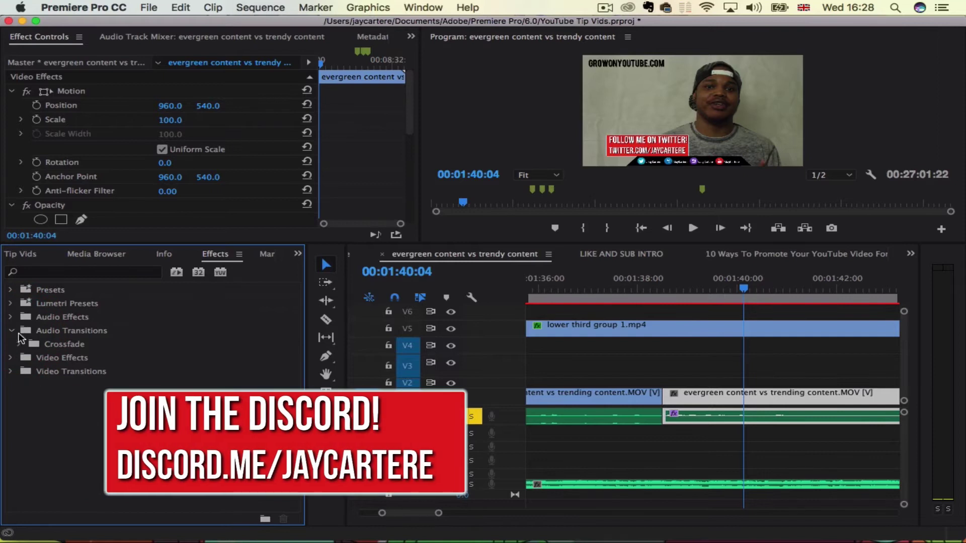
{"action": "left_click", "coordinate": [19, 344]}
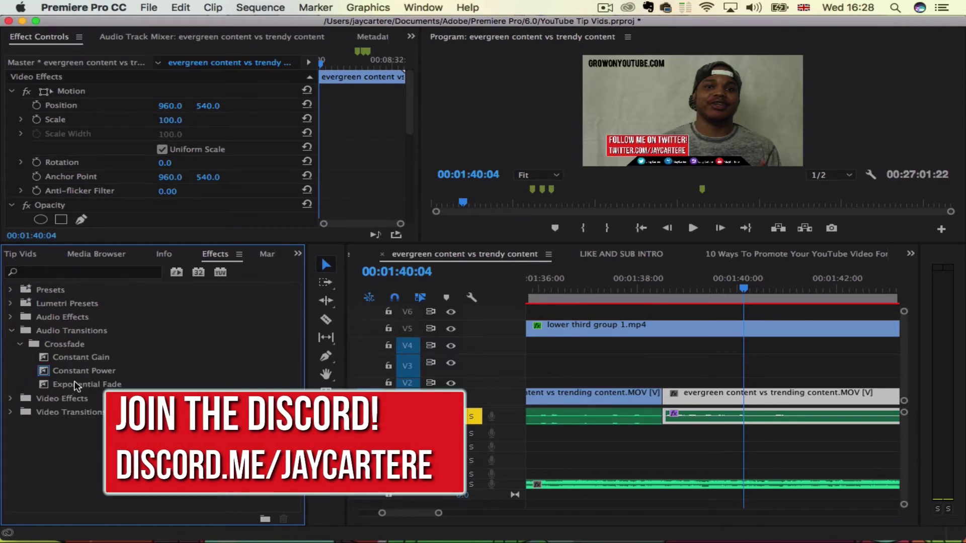
{"action": "left_click_drag", "start_coordinate": [77, 358], "coordinate": [673, 417]}
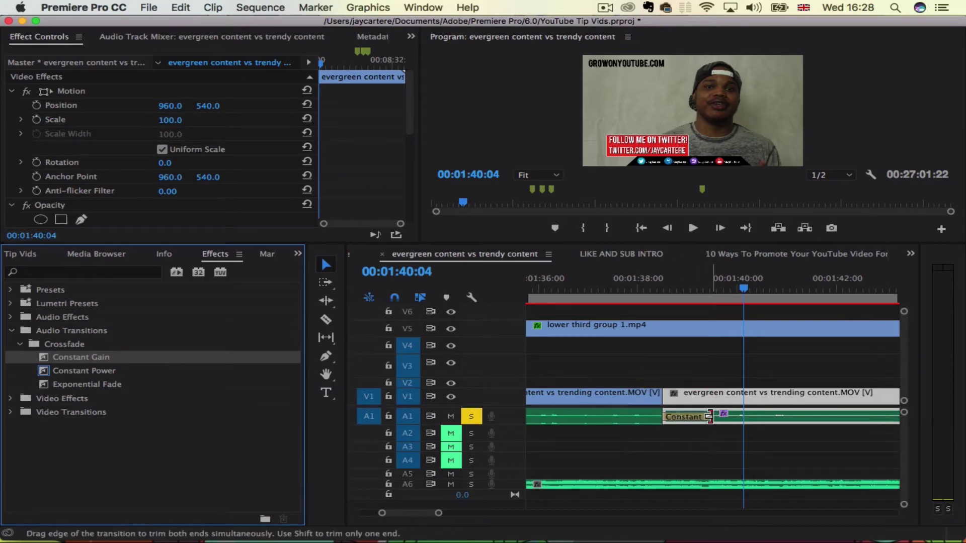
{"action": "left_click", "coordinate": [688, 417]}
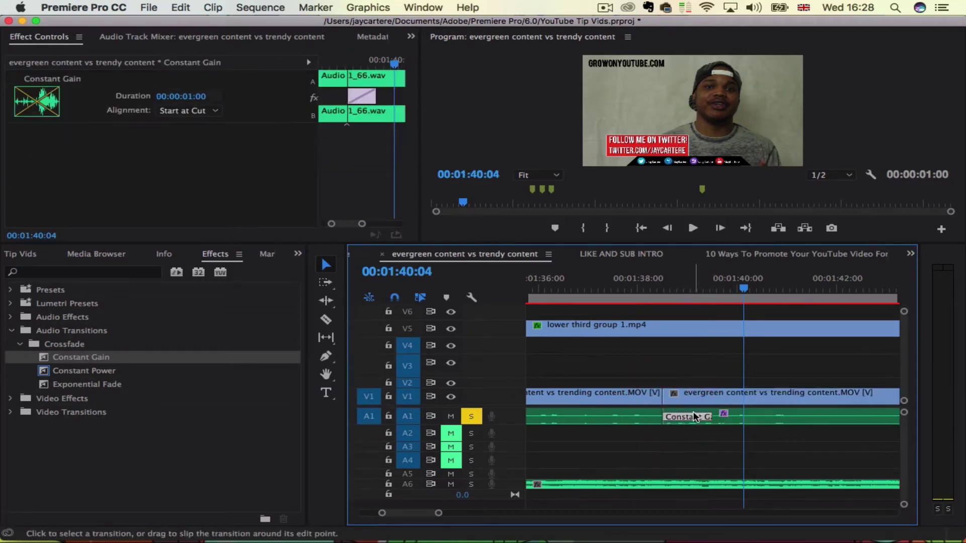
Shorten the crossfade to 00:00:00:07 and play it back twice.
{"action": "left_click_drag", "start_coordinate": [668, 417], "coordinate": [703, 414]}
{"action": "left_click_drag", "start_coordinate": [372, 99], "coordinate": [352, 100]}
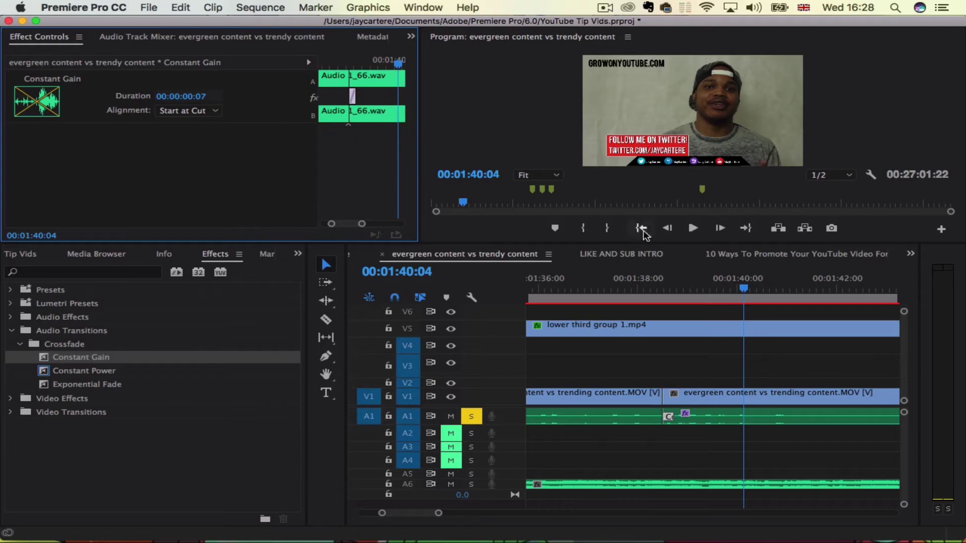
{"action": "left_click", "coordinate": [616, 287]}
{"action": "key", "text": "space"}
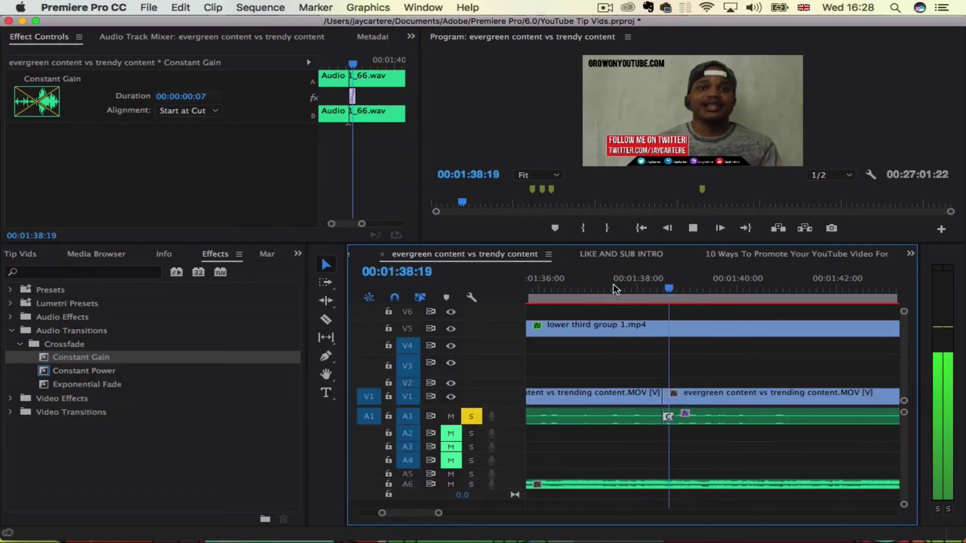
{"action": "key", "text": "space"}
{"action": "left_click", "coordinate": [616, 287]}
{"action": "key", "text": "space"}
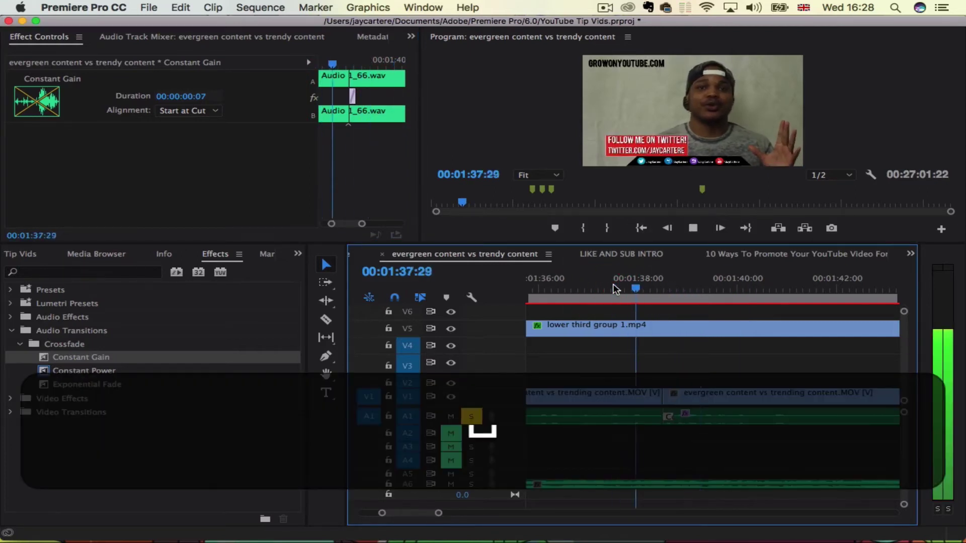
{"action": "key", "text": "space"}
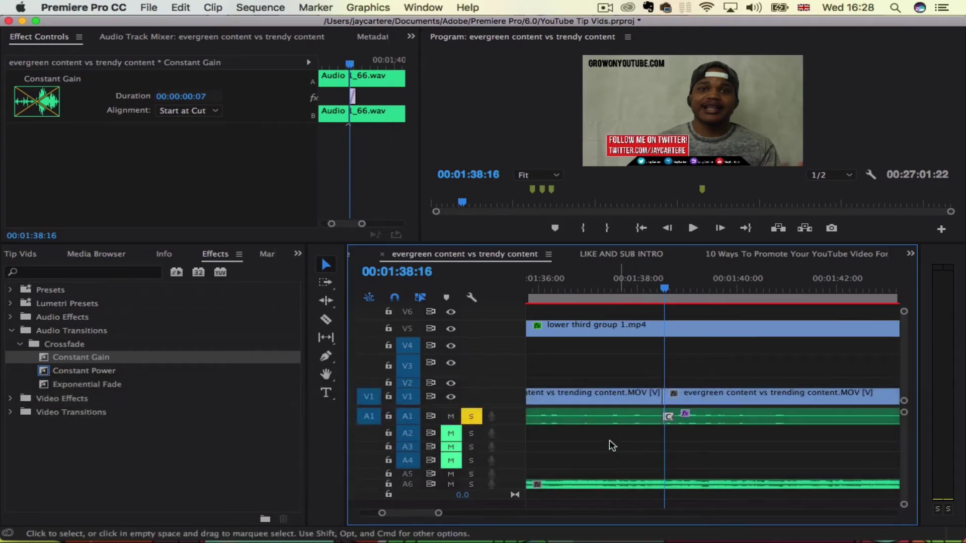
{"action": "left_click_drag", "start_coordinate": [439, 513], "coordinate": [416, 513]}
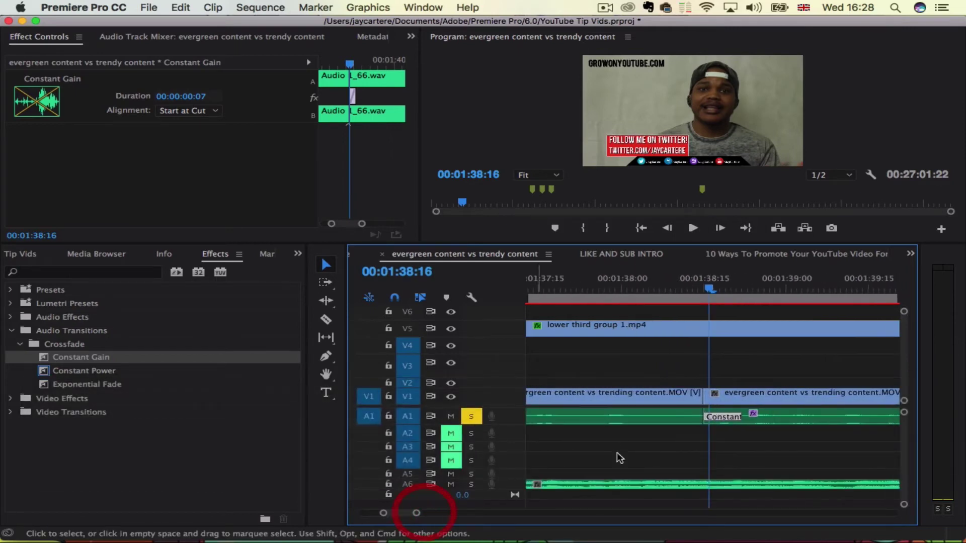
Delete the Constant Gain crossfade from the A1 cut.
{"action": "left_click", "coordinate": [353, 96]}
{"action": "key", "text": "BackSpace"}
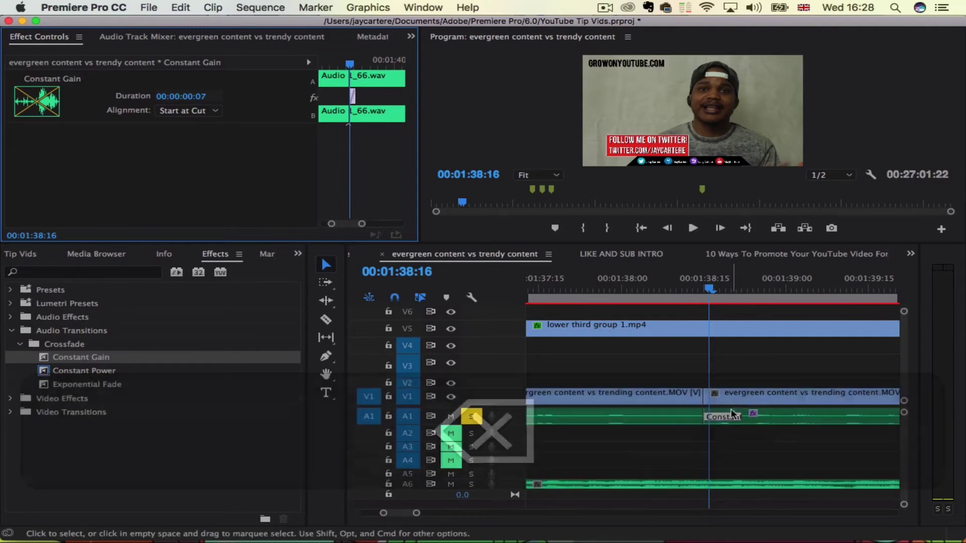
{"action": "left_click", "coordinate": [714, 418]}
{"action": "key", "text": "BackSpace"}
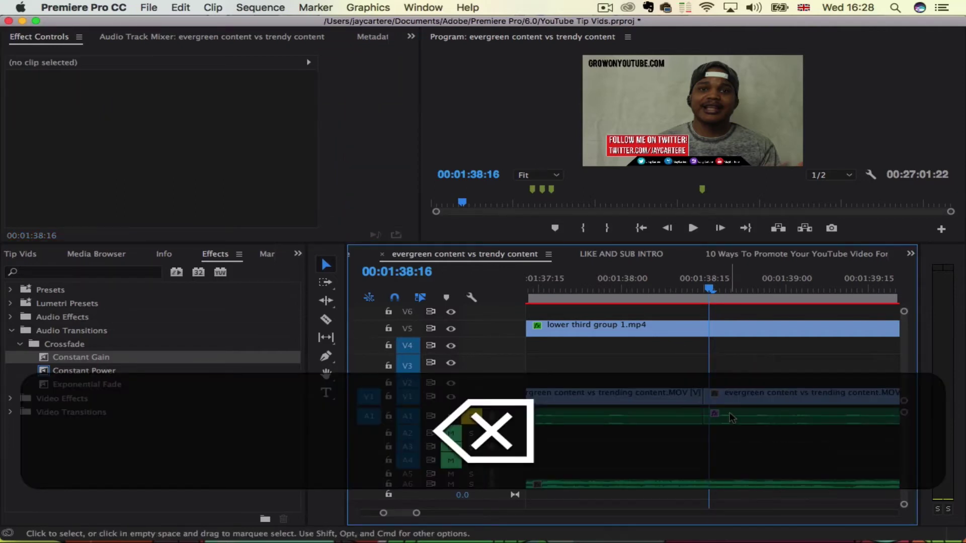
Trim the next clip's start to 01:38:18, close the gap, and replay from 01:37:28.
{"action": "left_click", "coordinate": [713, 291]}
{"action": "left_click_drag", "start_coordinate": [711, 291], "coordinate": [718, 292]}
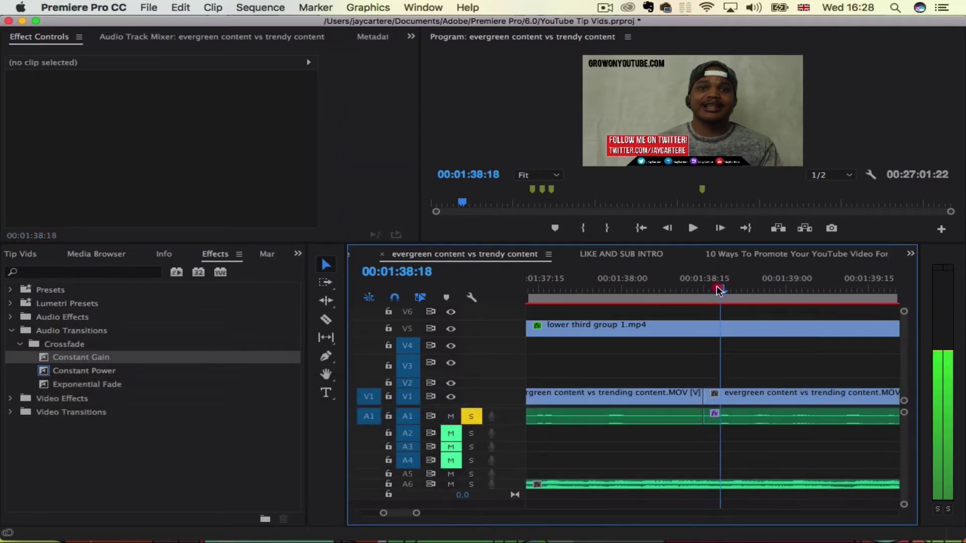
{"action": "key", "text": "Left"}
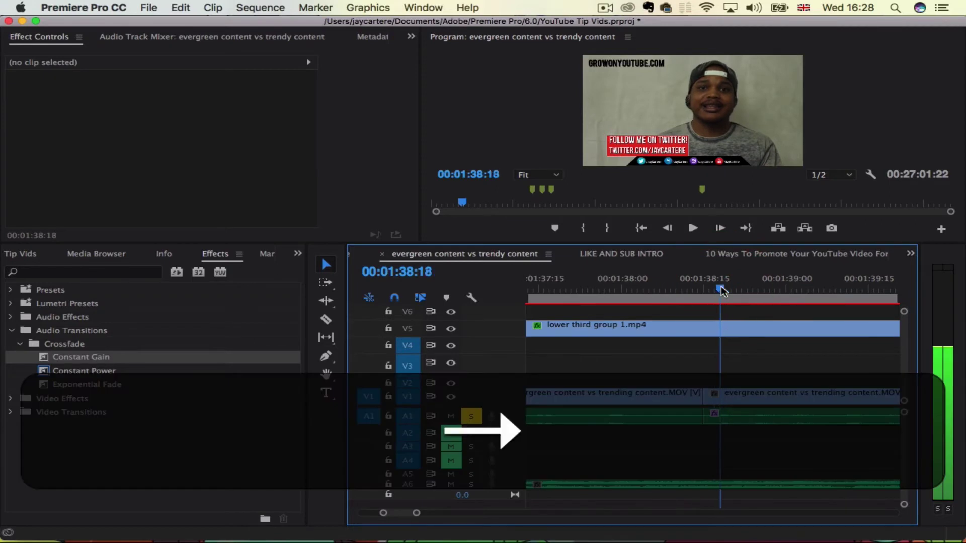
{"action": "left_click_drag", "start_coordinate": [709, 397], "coordinate": [720, 398]}
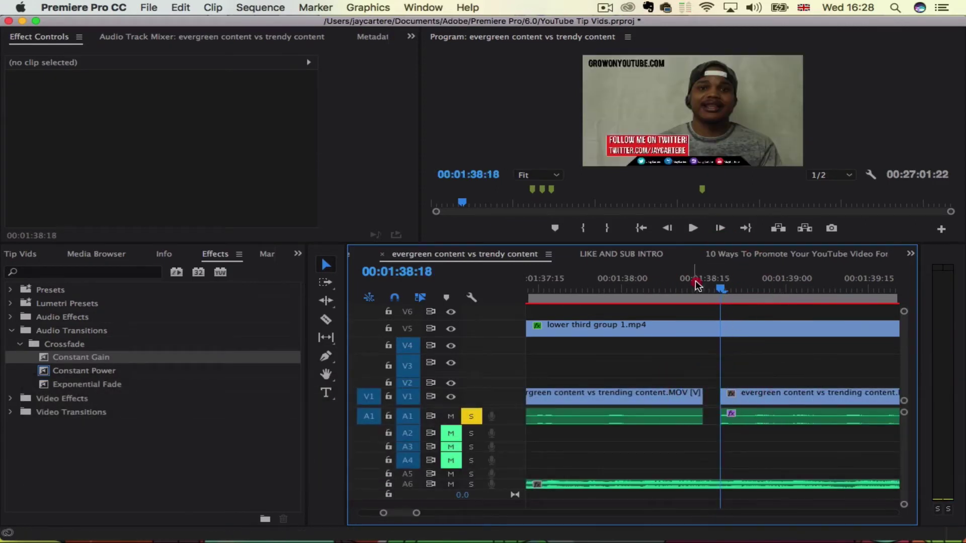
{"action": "left_click_drag", "start_coordinate": [697, 285], "coordinate": [693, 284]}
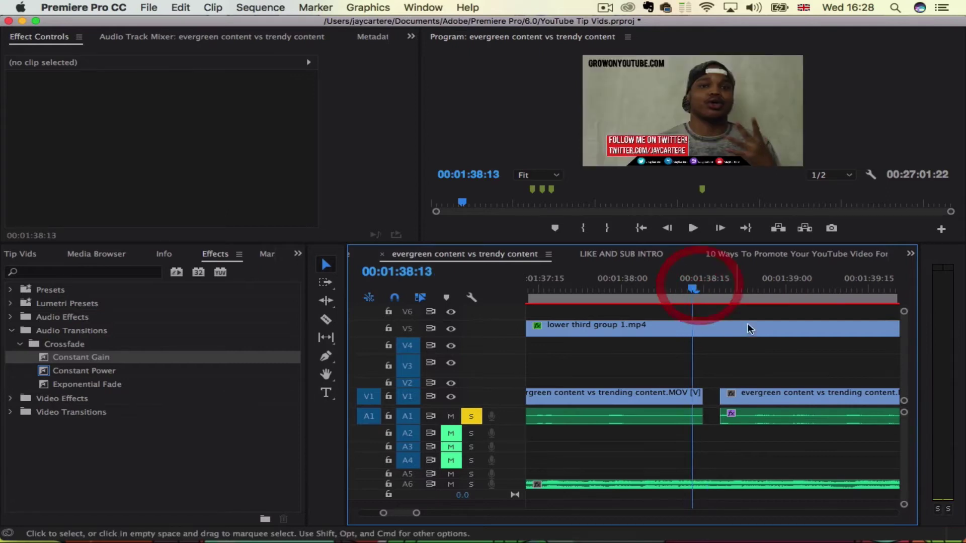
{"action": "left_click_drag", "start_coordinate": [767, 393], "coordinate": [745, 397]}
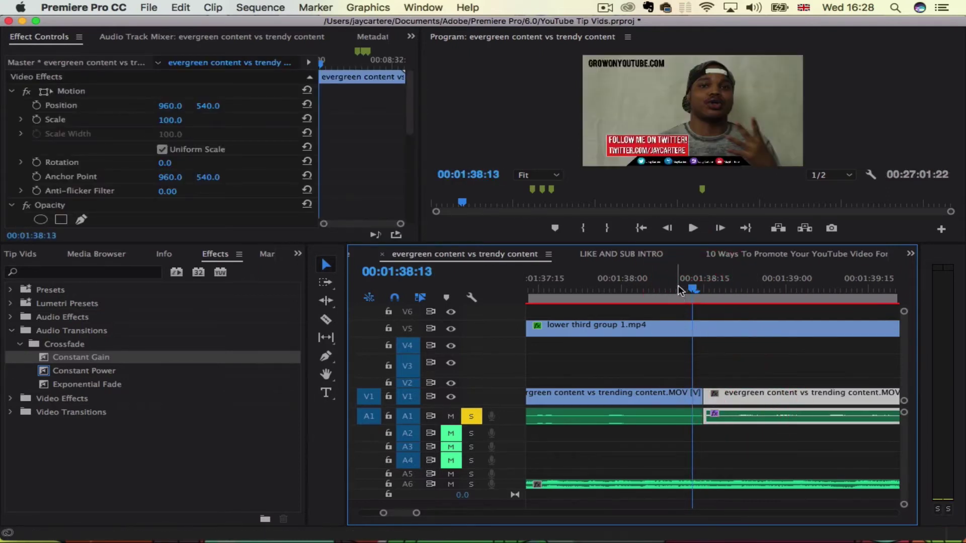
{"action": "left_click_drag", "start_coordinate": [692, 285], "coordinate": [665, 289]}
{"action": "key", "text": "space"}
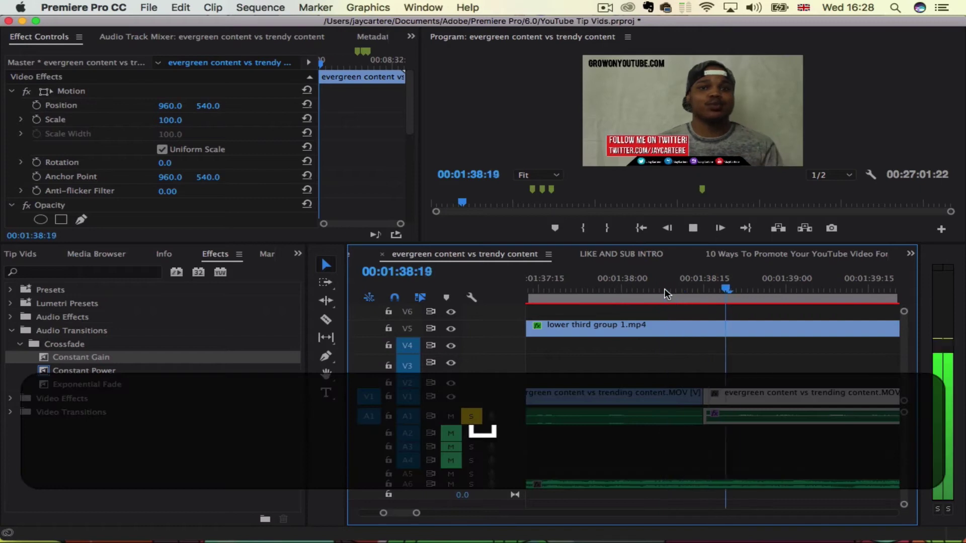
{"action": "left_click", "coordinate": [615, 299]}
Replay the join and review the footage from 01:38:11 through about 01:40.
{"action": "key", "text": "space"}
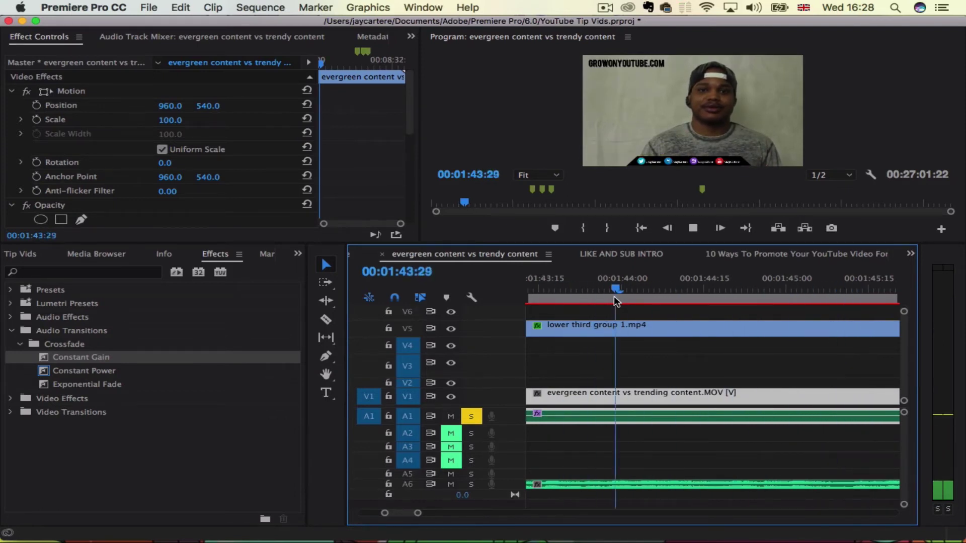
{"action": "left_click_drag", "start_coordinate": [418, 513], "coordinate": [478, 510]}
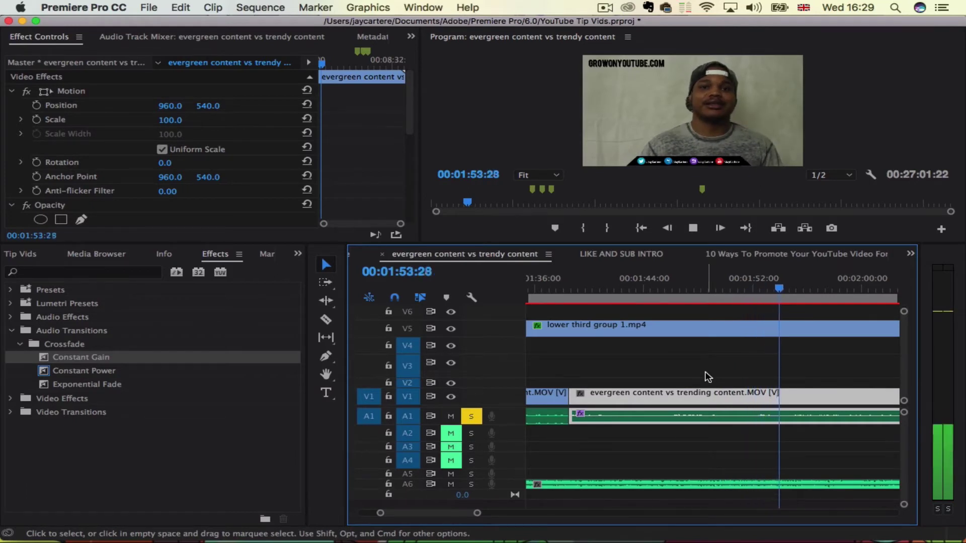
{"action": "key", "text": "space"}
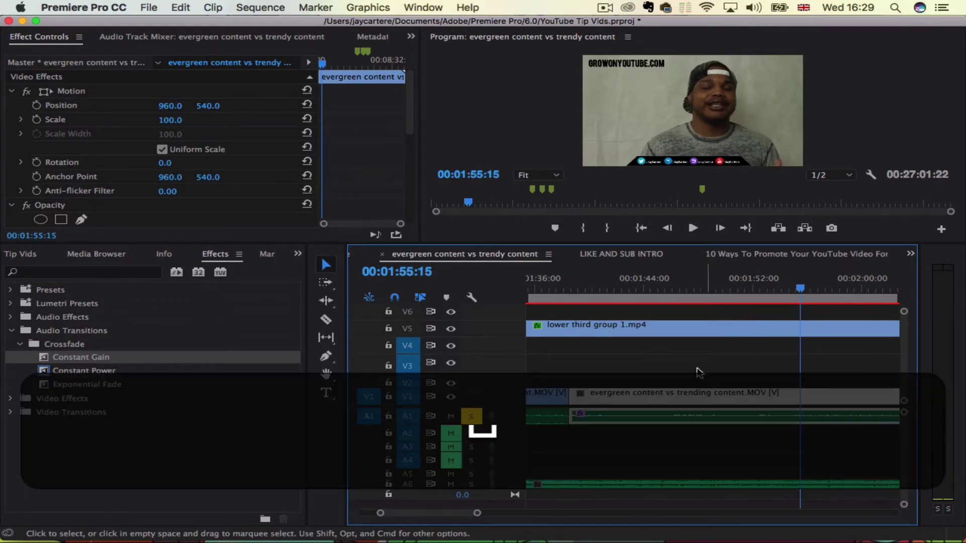
{"action": "left_click", "coordinate": [596, 289]}
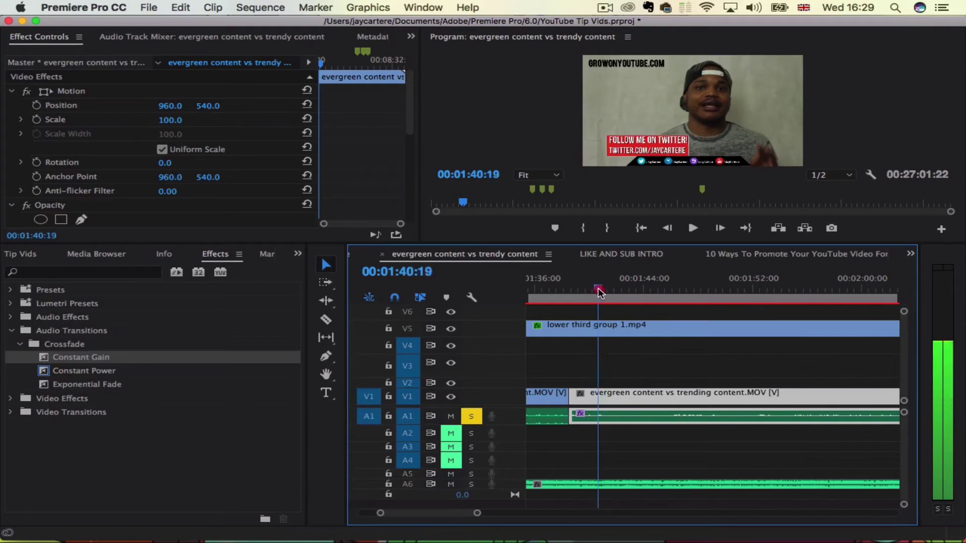
{"action": "key", "text": "space"}
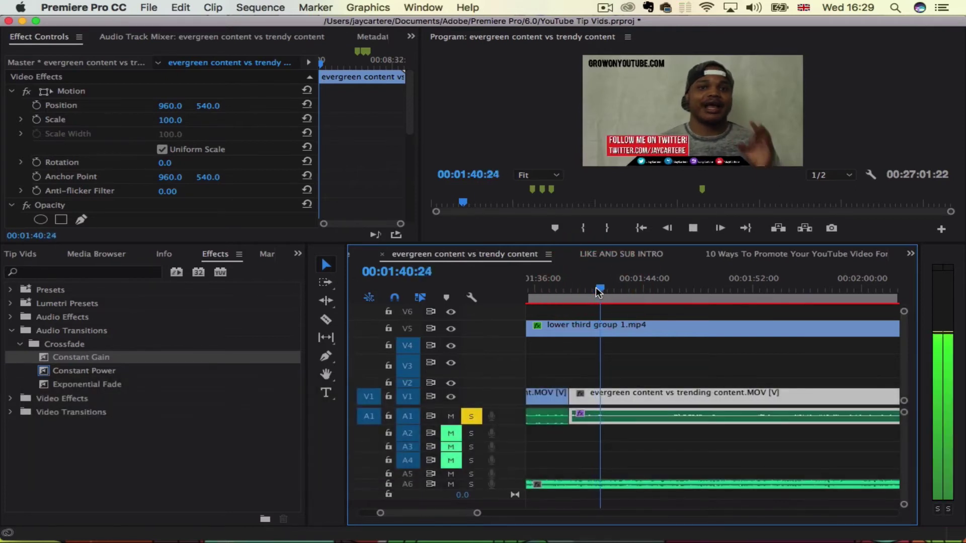
{"action": "key", "text": "space"}
{"action": "left_click", "coordinate": [569, 291]}
{"action": "key", "text": "space"}
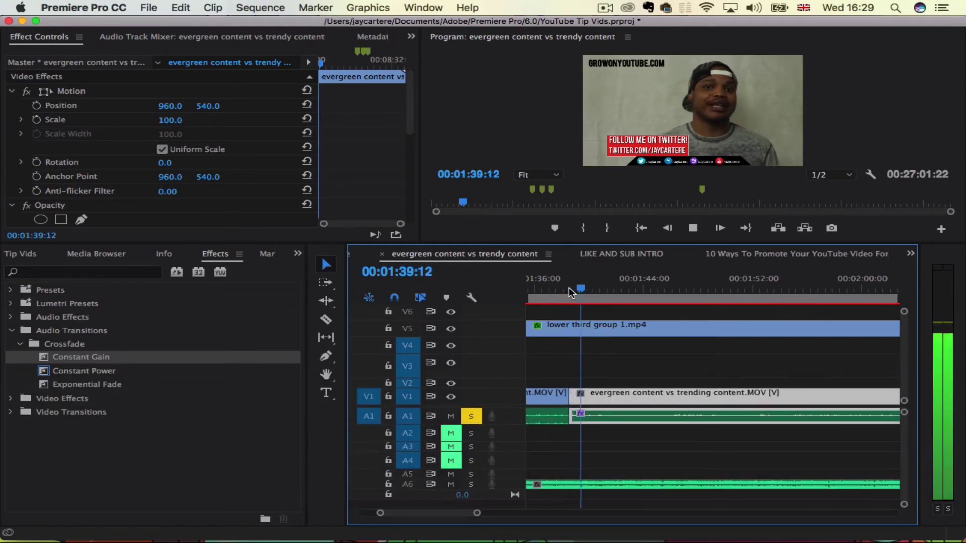
{"action": "key", "text": "space"}
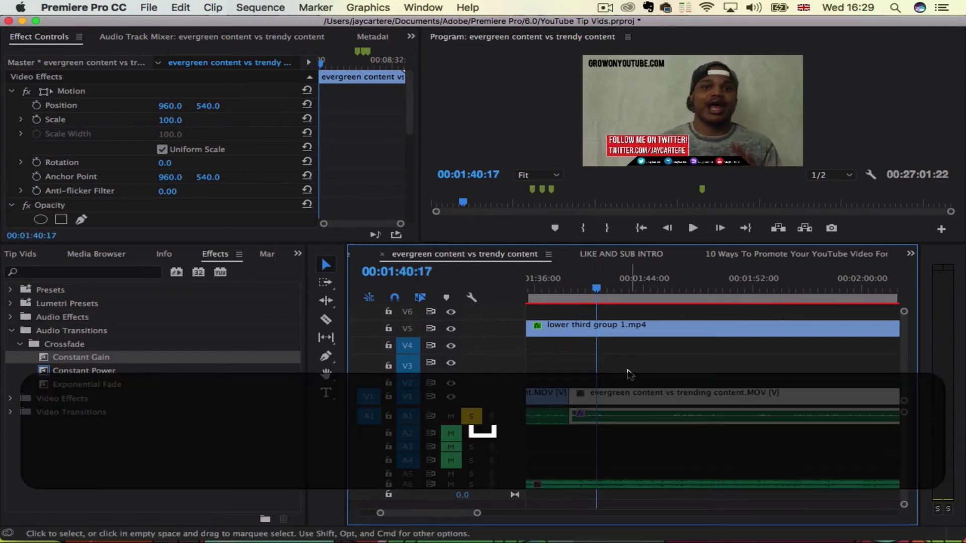
Split the talking-head clips at 01:40:17, review up to about 01:46, and select the evergreen clip.
{"action": "key", "text": "super+k"}
{"action": "left_click", "coordinate": [653, 291]}
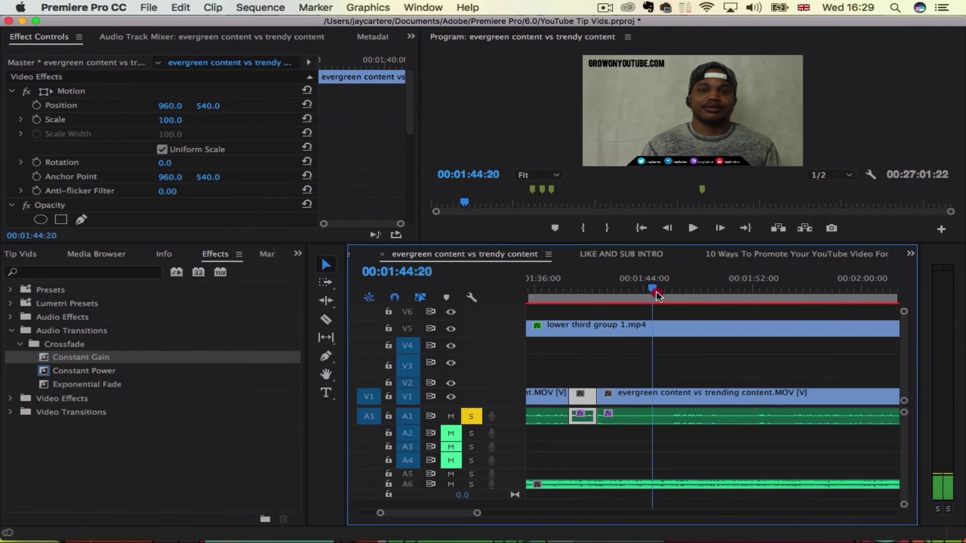
{"action": "left_click_drag", "start_coordinate": [657, 296], "coordinate": [674, 298]}
{"action": "key", "text": "space"}
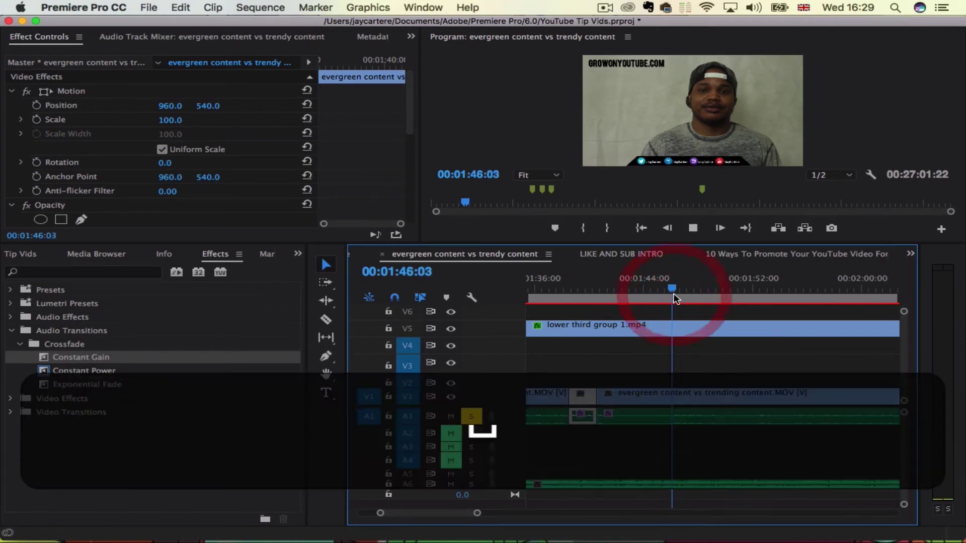
{"action": "left_click_drag", "start_coordinate": [673, 288], "coordinate": [667, 288]}
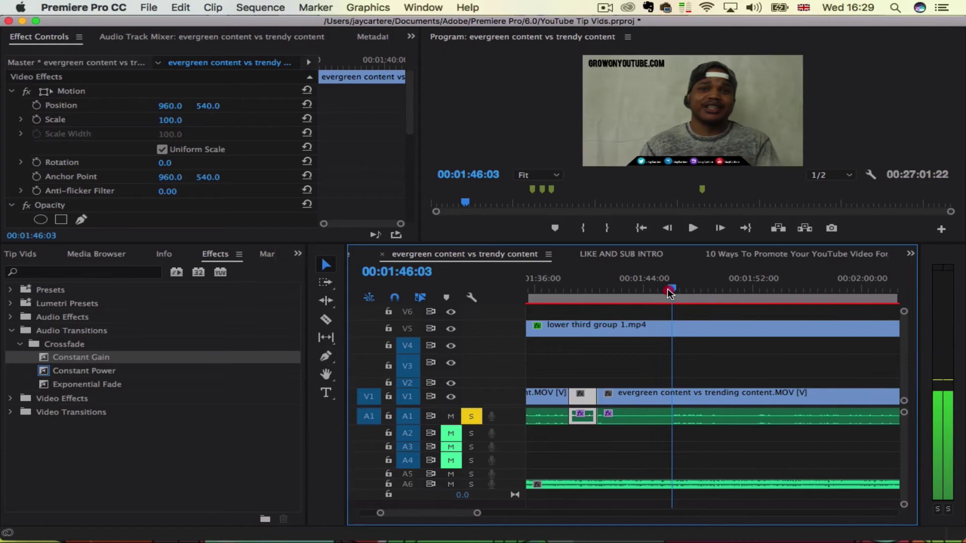
{"action": "left_click", "coordinate": [690, 399]}
Split at 01:46:03, remove the flubbed piece, close the gap, and play from 01:38:16.
{"action": "key", "text": "cmd+k"}
{"action": "key", "text": "cmd+BackSpace"}
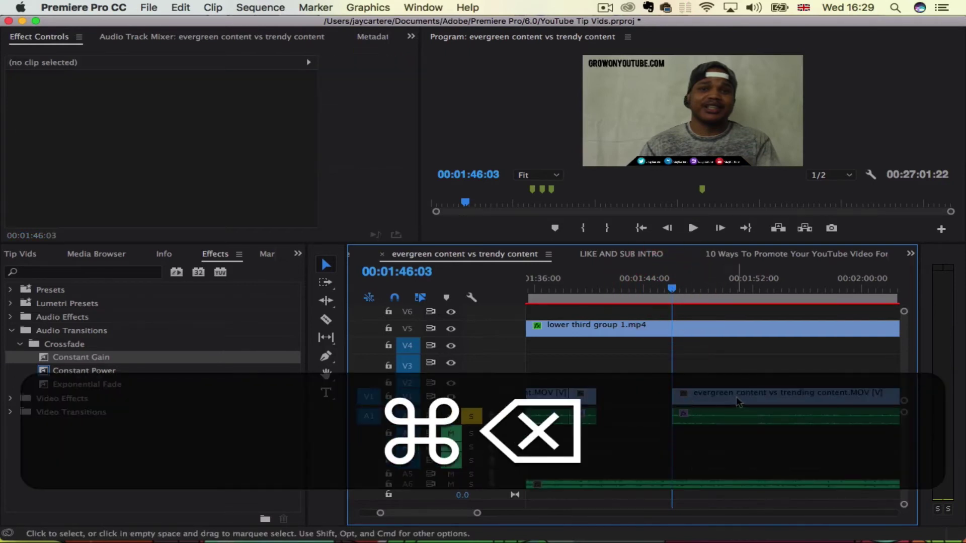
{"action": "left_click_drag", "start_coordinate": [735, 396], "coordinate": [645, 401]}
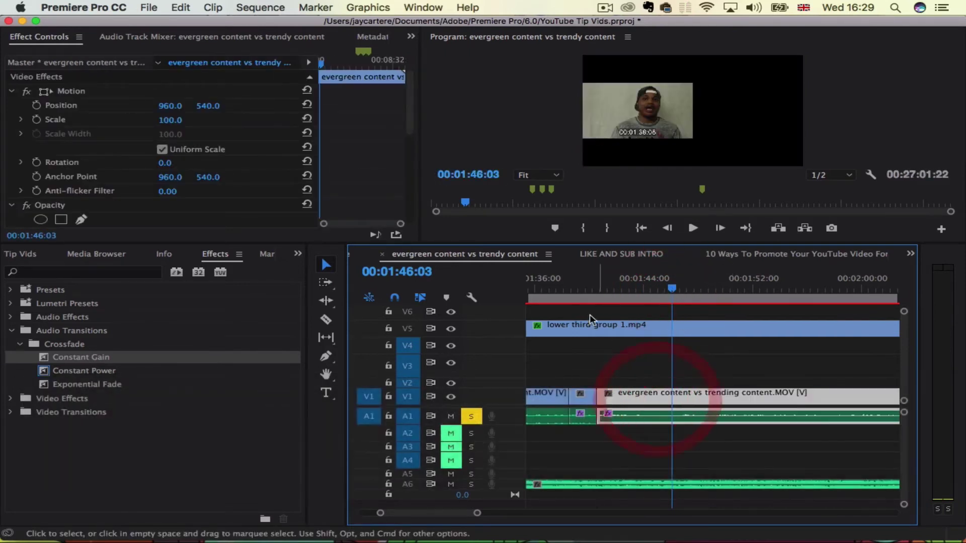
{"action": "left_click", "coordinate": [570, 297]}
{"action": "key", "text": "space"}
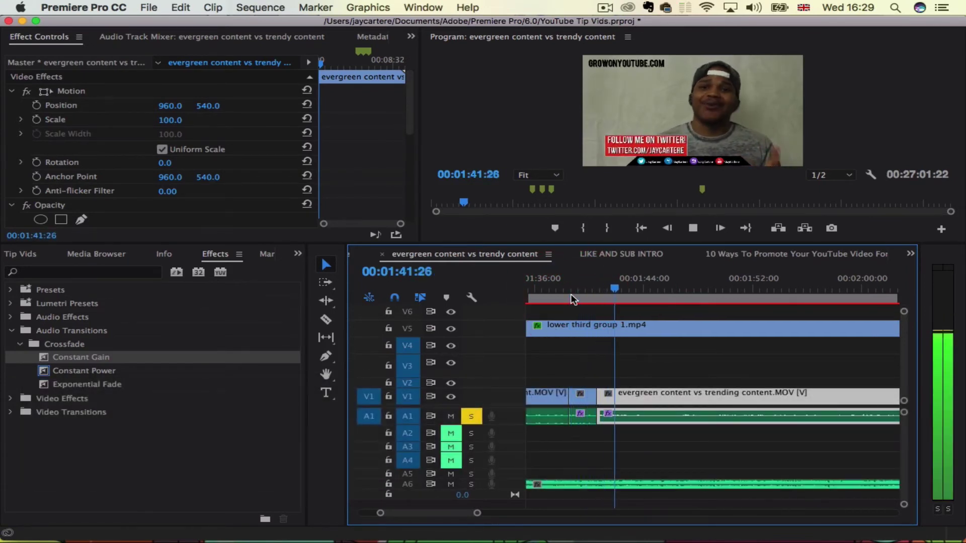
{"action": "key", "text": "space"}
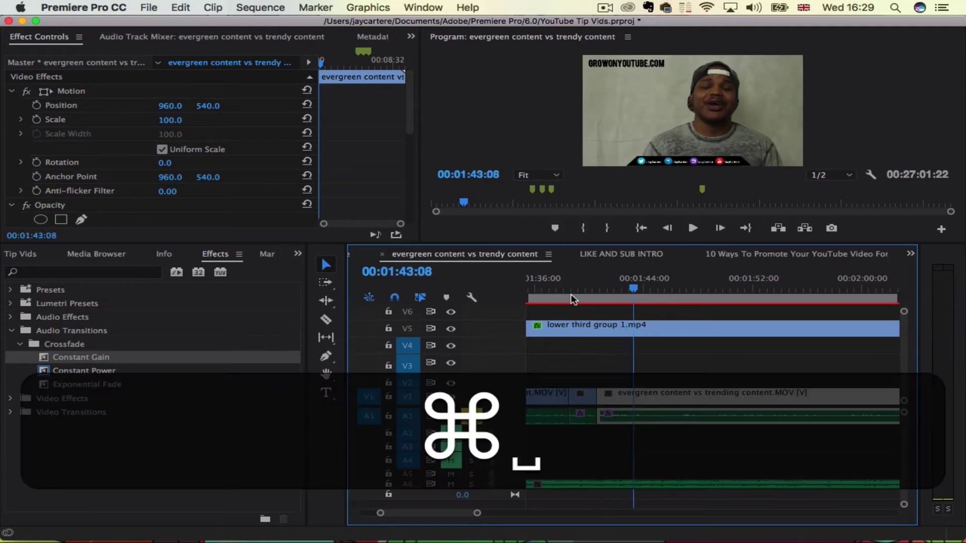
Split at 01:43:08 and 01:49:13, delete the flubbed piece, close the gap, replay from 01:37:09.
{"action": "key", "text": "super+k"}
{"action": "left_click_drag", "start_coordinate": [631, 288], "coordinate": [681, 290]}
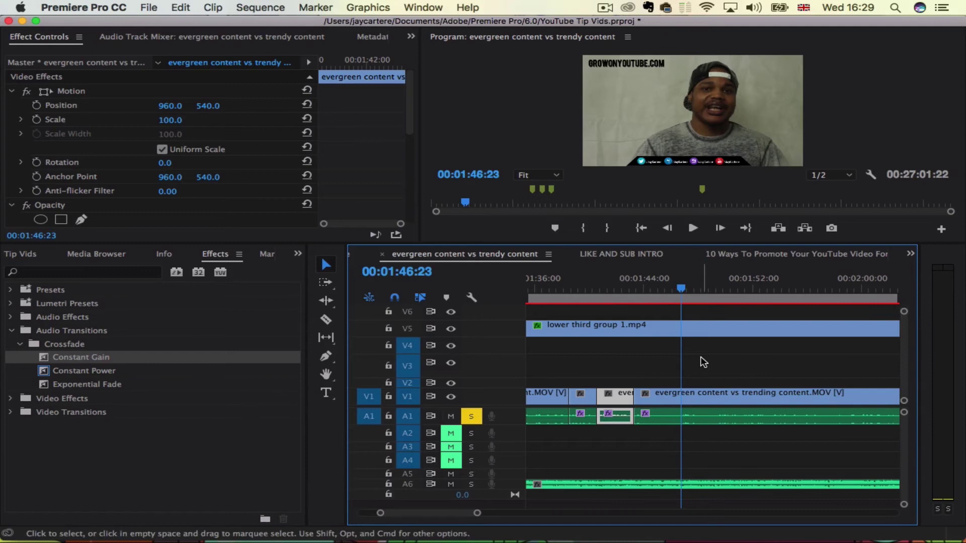
{"action": "key", "text": "Right"}
{"action": "key", "text": "Right"}
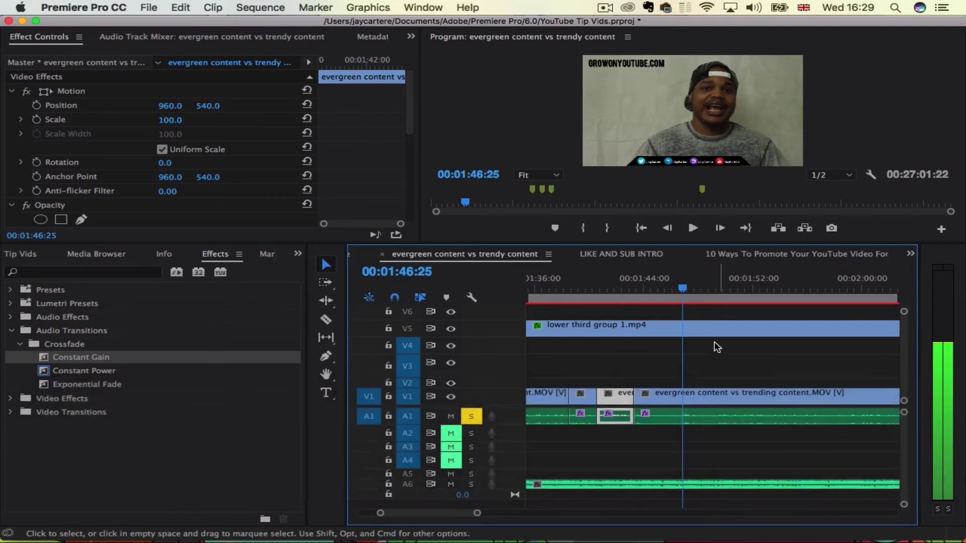
{"action": "left_click_drag", "start_coordinate": [683, 289], "coordinate": [718, 295]}
{"action": "left_click", "coordinate": [737, 396]}
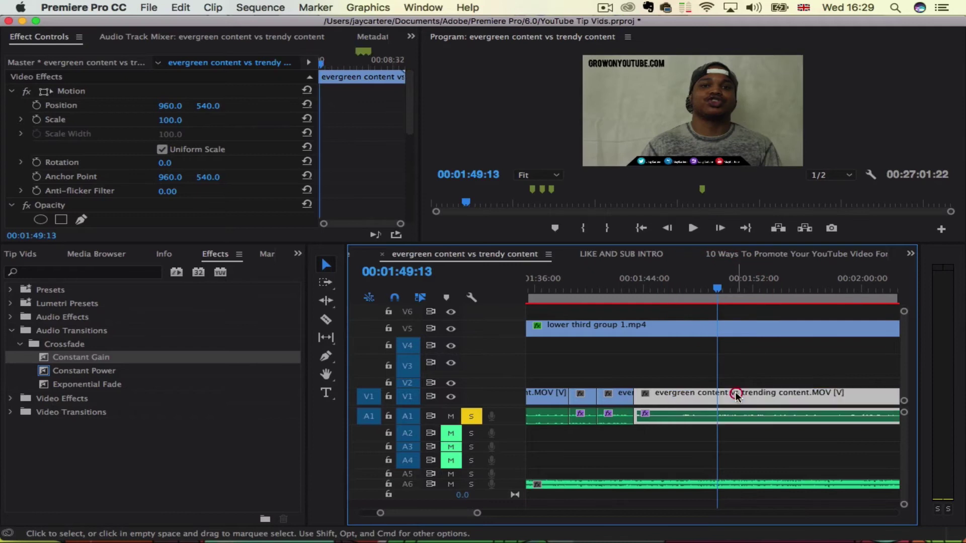
{"action": "key", "text": "super"}
{"action": "key", "text": "super+k"}
{"action": "left_click", "coordinate": [633, 420]}
{"action": "key", "text": "BackSpace"}
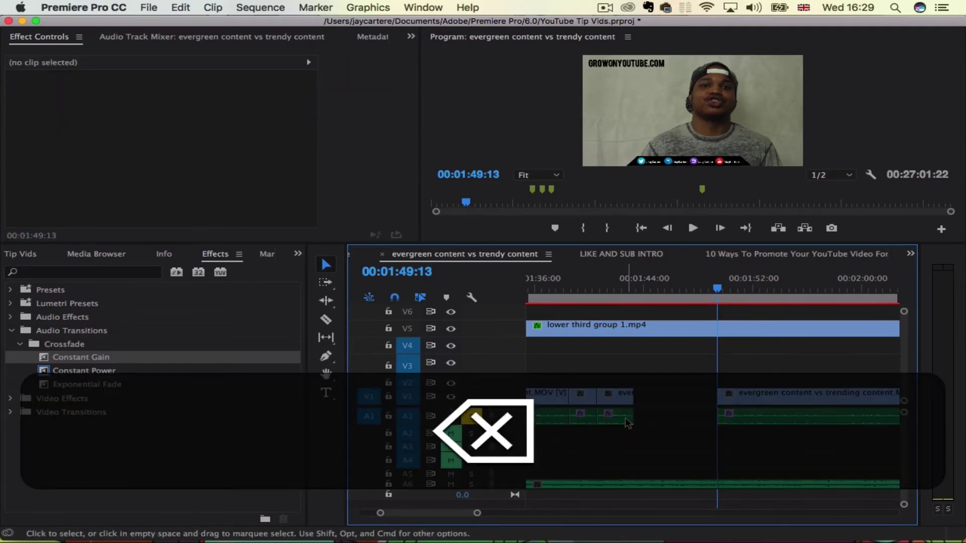
{"action": "left_click_drag", "start_coordinate": [788, 394], "coordinate": [642, 334]}
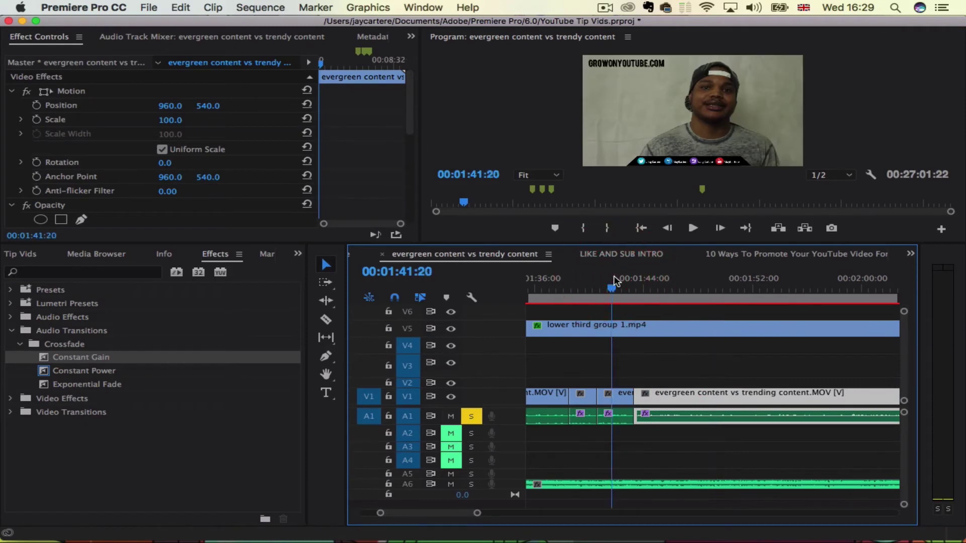
{"action": "left_click_drag", "start_coordinate": [615, 282], "coordinate": [553, 286]}
{"action": "key", "text": "space"}
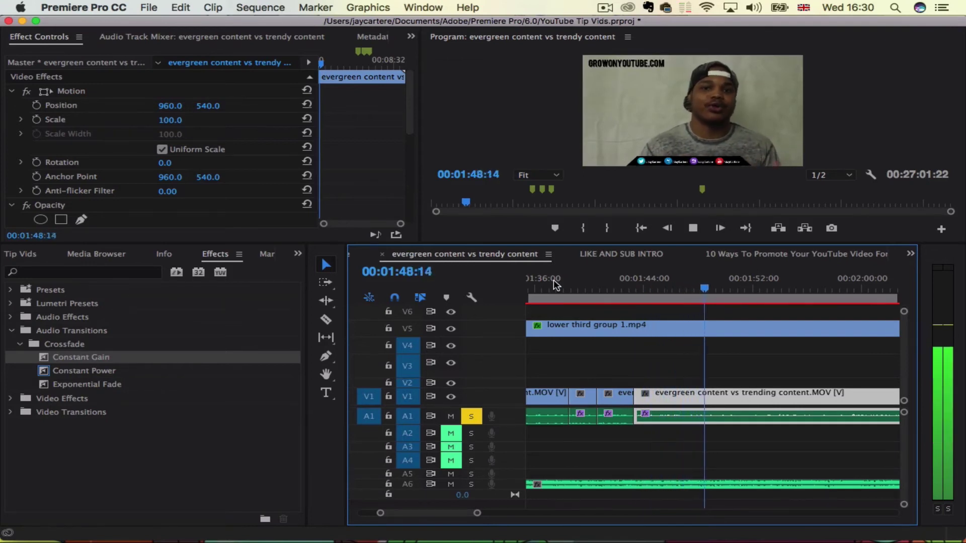
{"action": "key", "text": "space"}
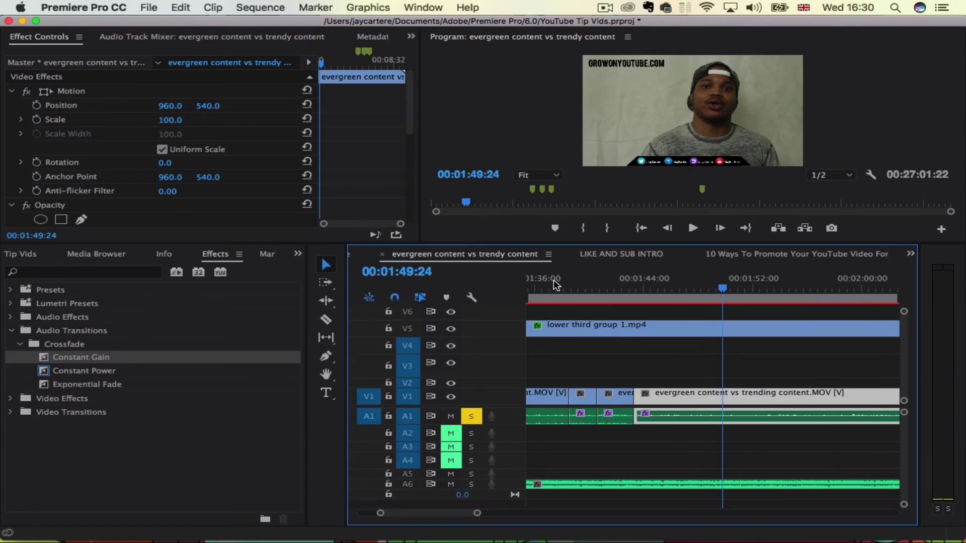
{"action": "left_click_drag", "start_coordinate": [575, 299], "coordinate": [565, 297]}
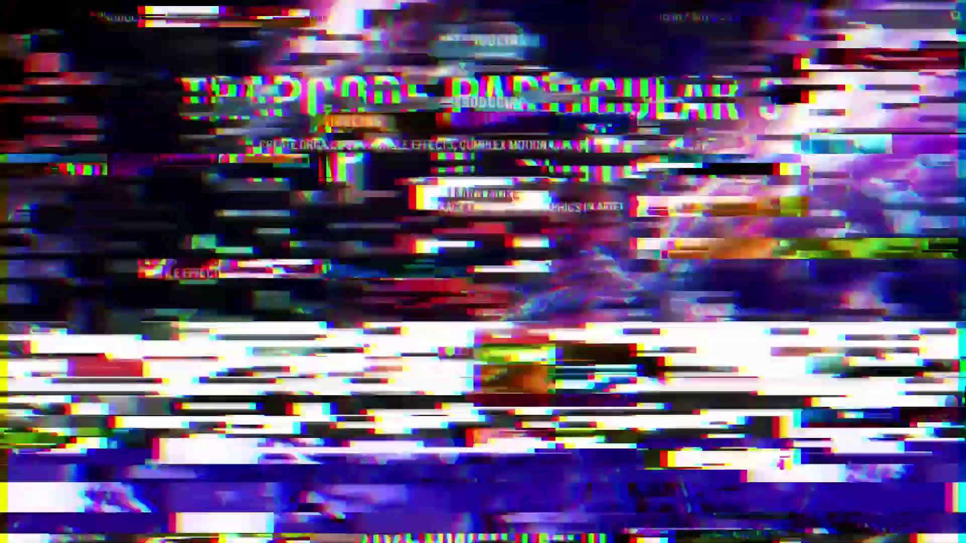
Scroll through Universe 2.1's Stylize Your Footage, Motion Graphics and Transitions and Effects sections.
{"action": "scroll", "coordinate": [449, 377], "scroll_direction": "down", "scroll_amount": 4}
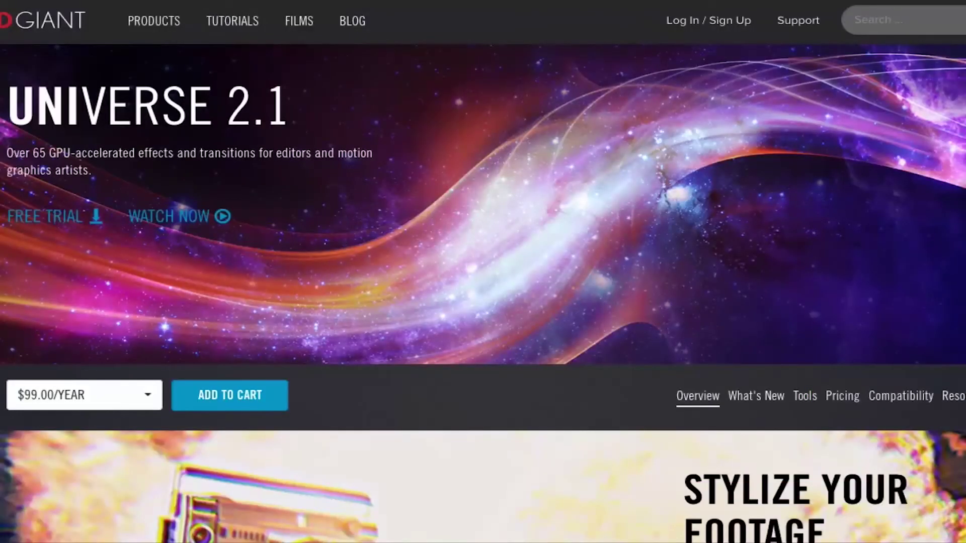
{"action": "scroll", "coordinate": [483, 272], "scroll_direction": "down", "scroll_amount": 4}
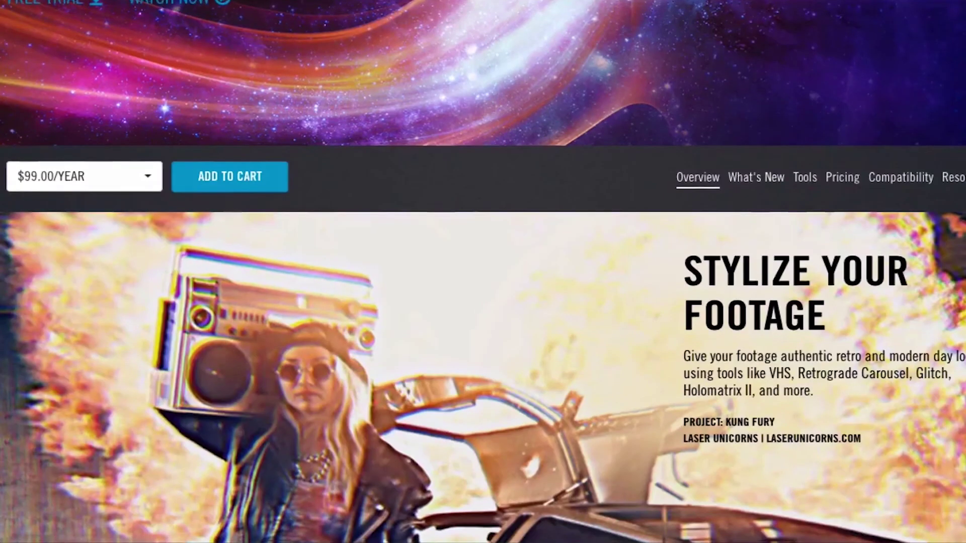
{"action": "scroll", "coordinate": [483, 271], "scroll_direction": "up", "scroll_amount": 5}
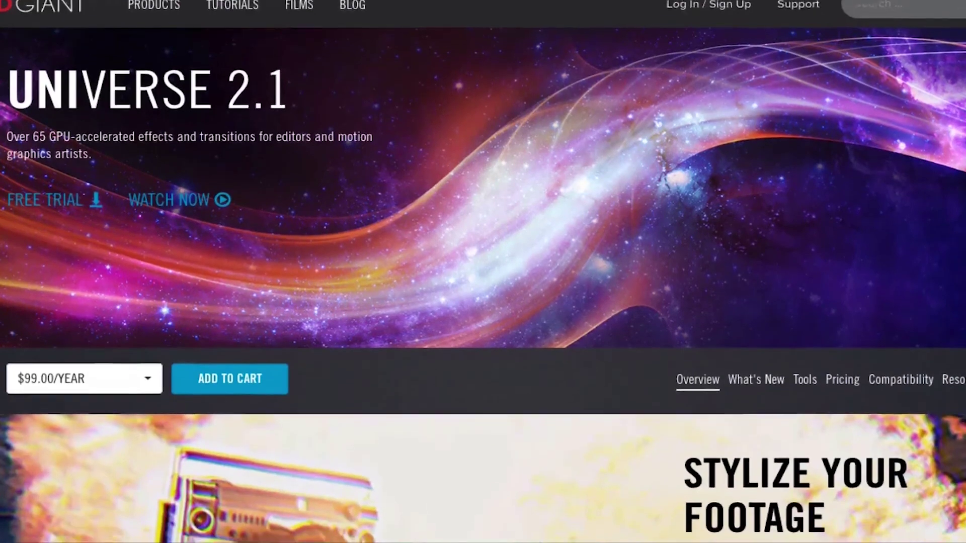
{"action": "scroll", "coordinate": [483, 271], "scroll_direction": "down", "scroll_amount": 5}
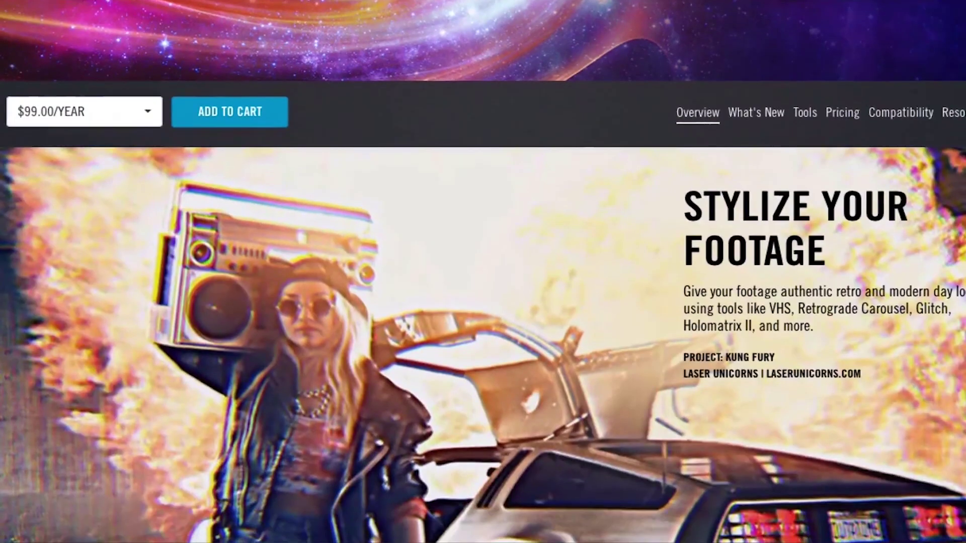
{"action": "scroll", "coordinate": [483, 271], "scroll_direction": "down", "scroll_amount": 5}
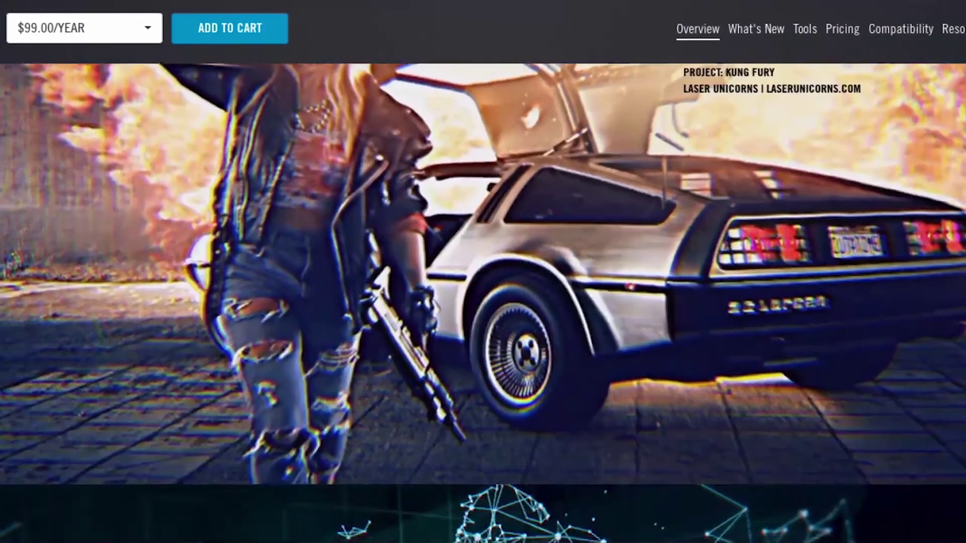
{"action": "scroll", "coordinate": [483, 272], "scroll_direction": "down", "scroll_amount": 5}
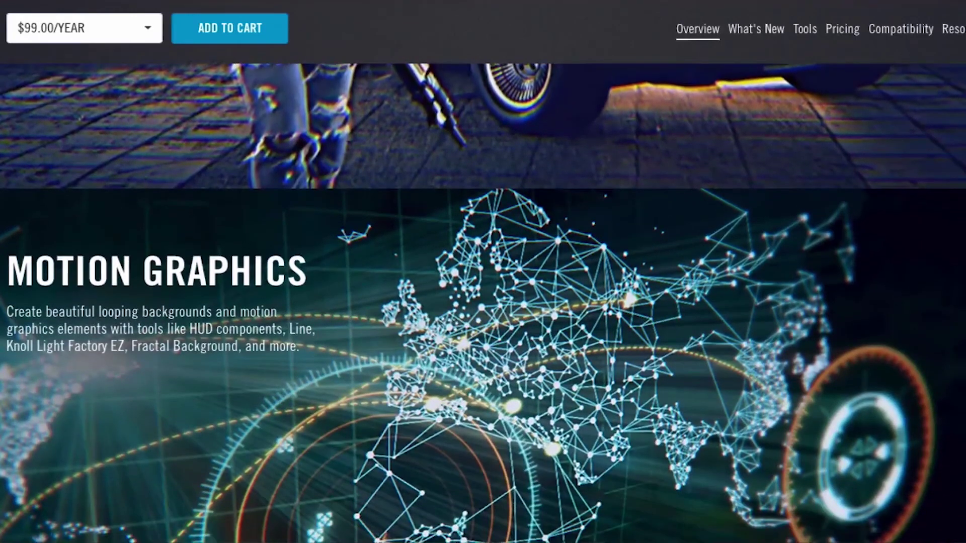
{"action": "scroll", "coordinate": [483, 272], "scroll_direction": "down", "scroll_amount": 5}
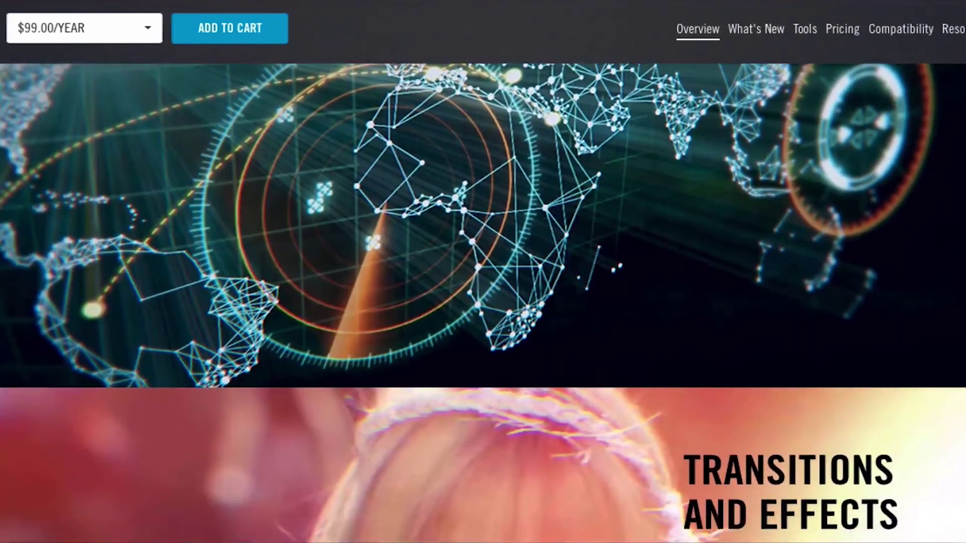
{"action": "scroll", "coordinate": [483, 271], "scroll_direction": "down", "scroll_amount": 5}
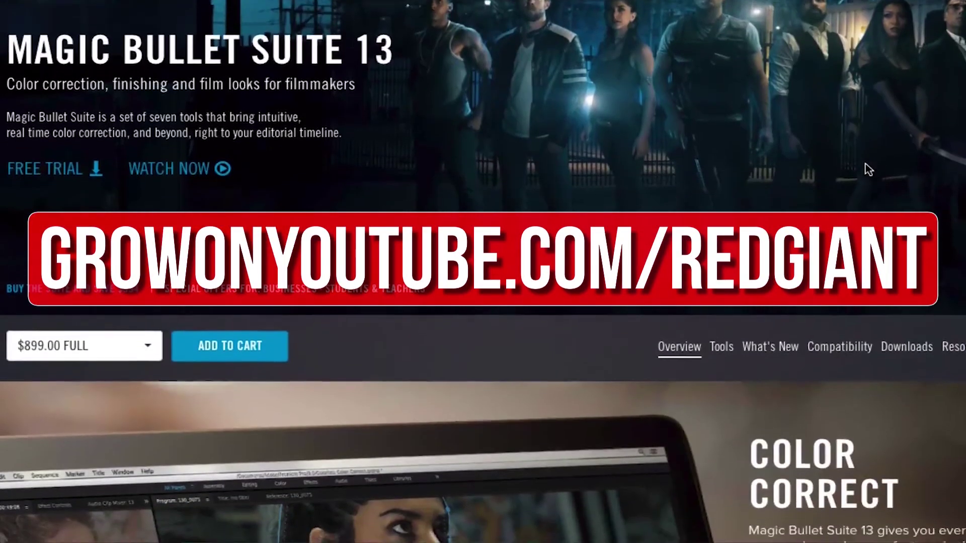
{"action": "scroll", "coordinate": [868, 170], "scroll_direction": "down", "scroll_amount": 1}
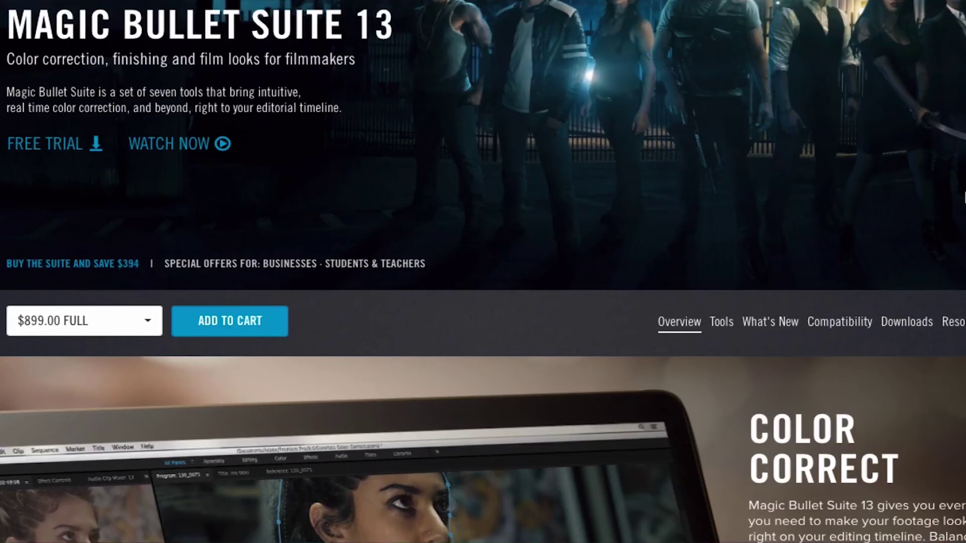
Scroll to Magic Bullet Suite 13's Color Correct section, then down the product catalog grid.
{"action": "scroll", "coordinate": [501, 198], "scroll_direction": "down", "scroll_amount": 3}
{"action": "scroll", "coordinate": [964, 197], "scroll_direction": "down", "scroll_amount": 2}
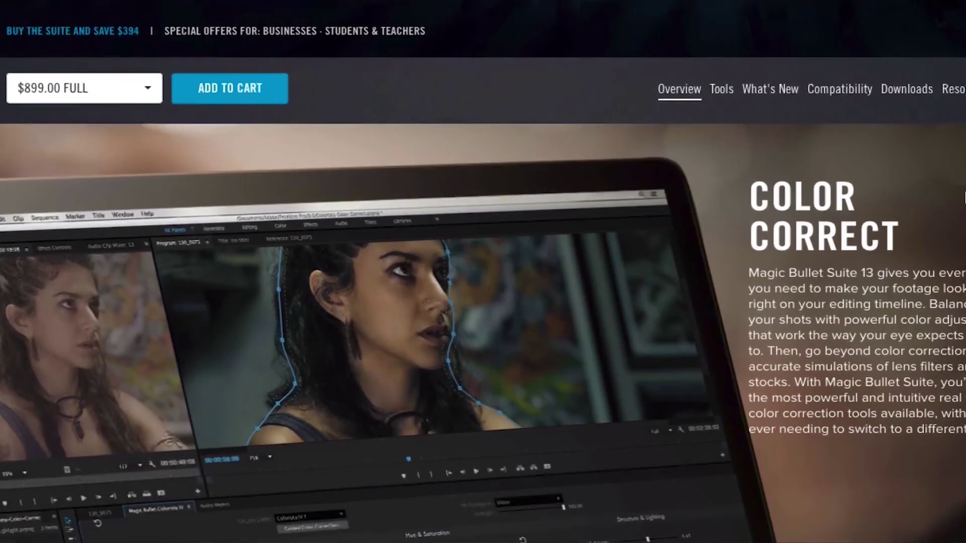
{"action": "scroll", "coordinate": [964, 197], "scroll_direction": "down", "scroll_amount": 2}
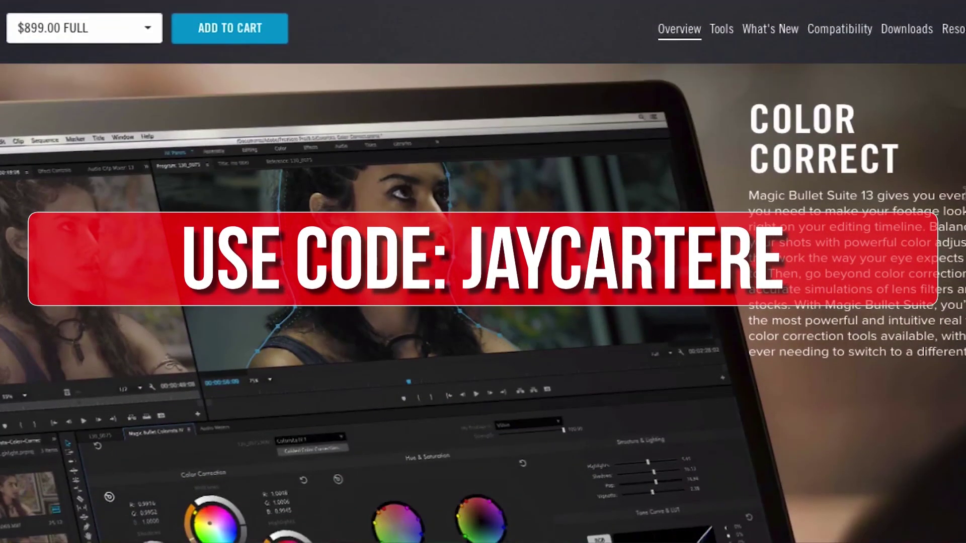
{"action": "scroll", "coordinate": [964, 197], "scroll_direction": "down", "scroll_amount": 2}
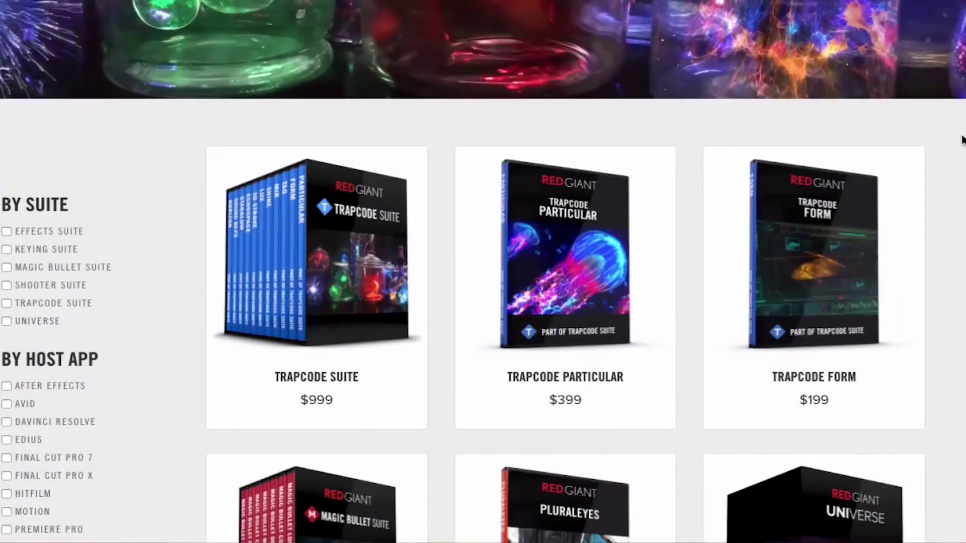
{"action": "scroll", "coordinate": [962, 140], "scroll_direction": "down", "scroll_amount": 4}
{"action": "scroll", "coordinate": [962, 140], "scroll_direction": "down", "scroll_amount": 4}
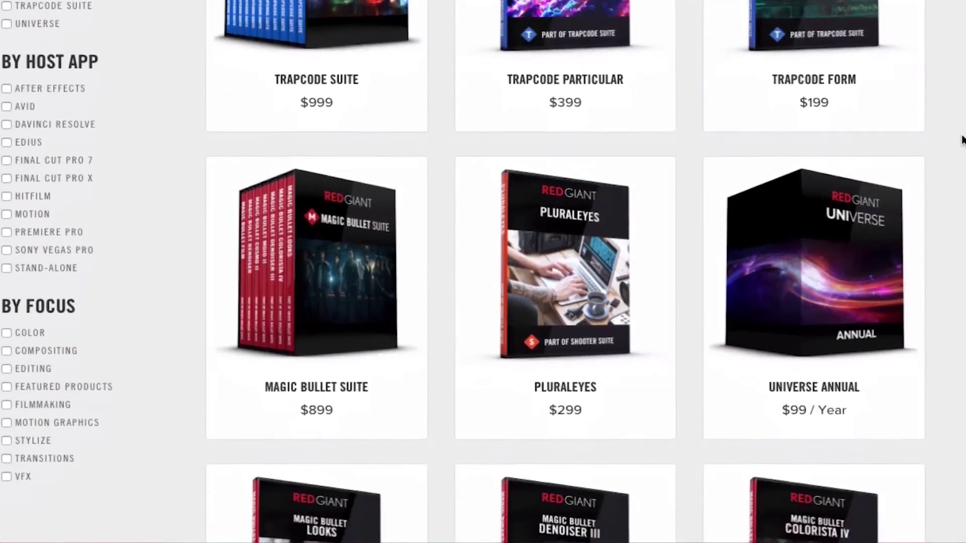
{"action": "scroll", "coordinate": [961, 140], "scroll_direction": "down", "scroll_amount": 4}
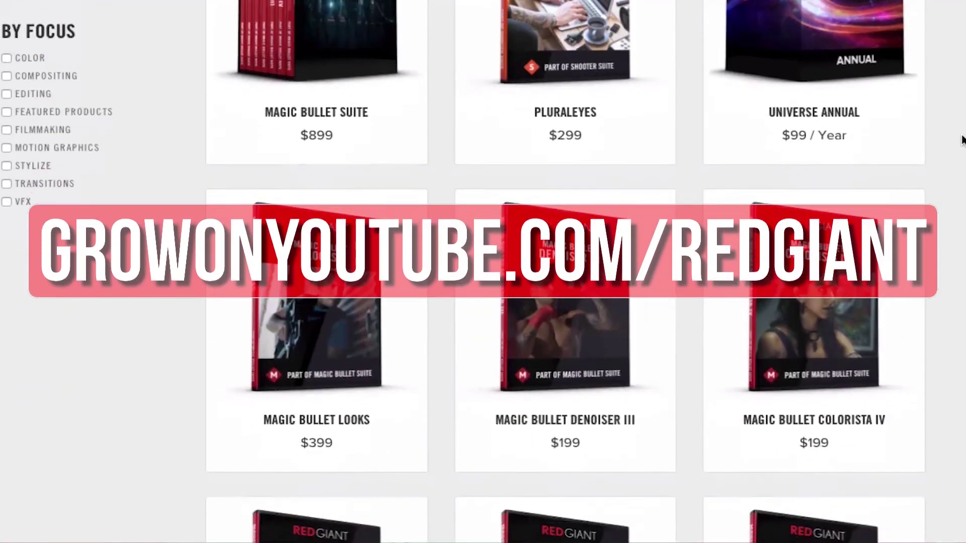
{"action": "scroll", "coordinate": [961, 140], "scroll_direction": "down", "scroll_amount": 3}
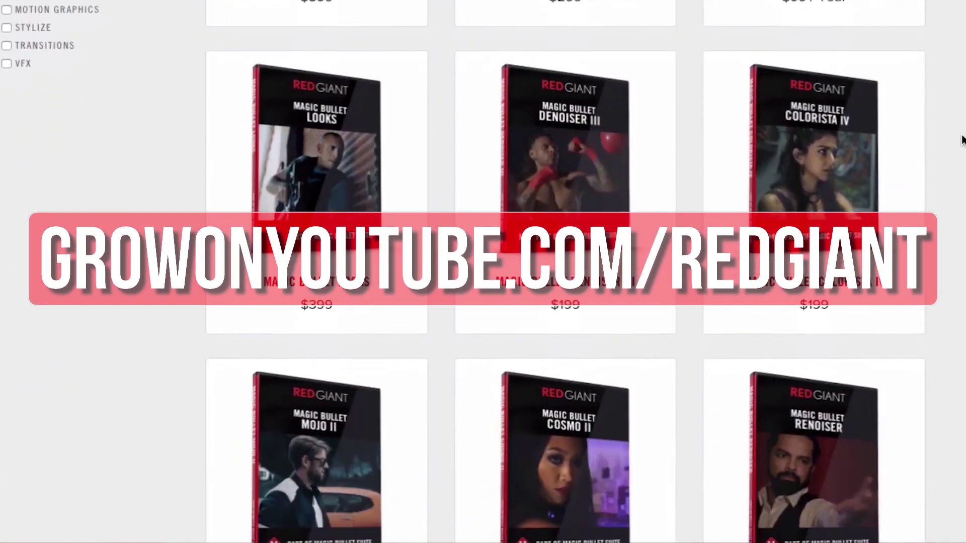